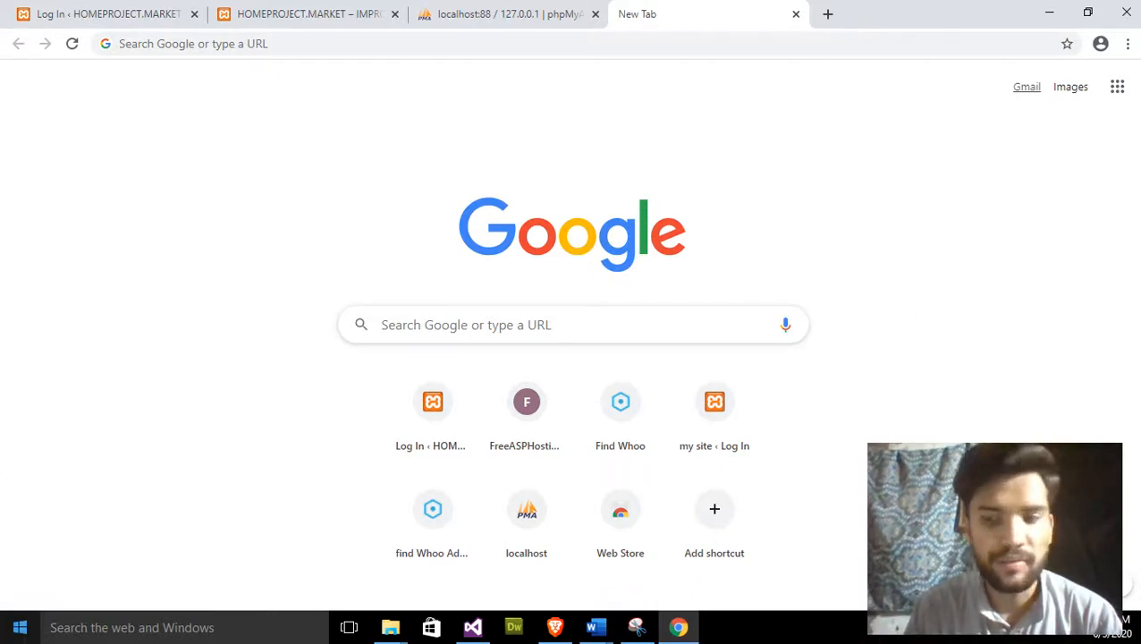
- Open the Windows Start menu from the taskbar over Chrome's New Tab page
left_click(19, 627)
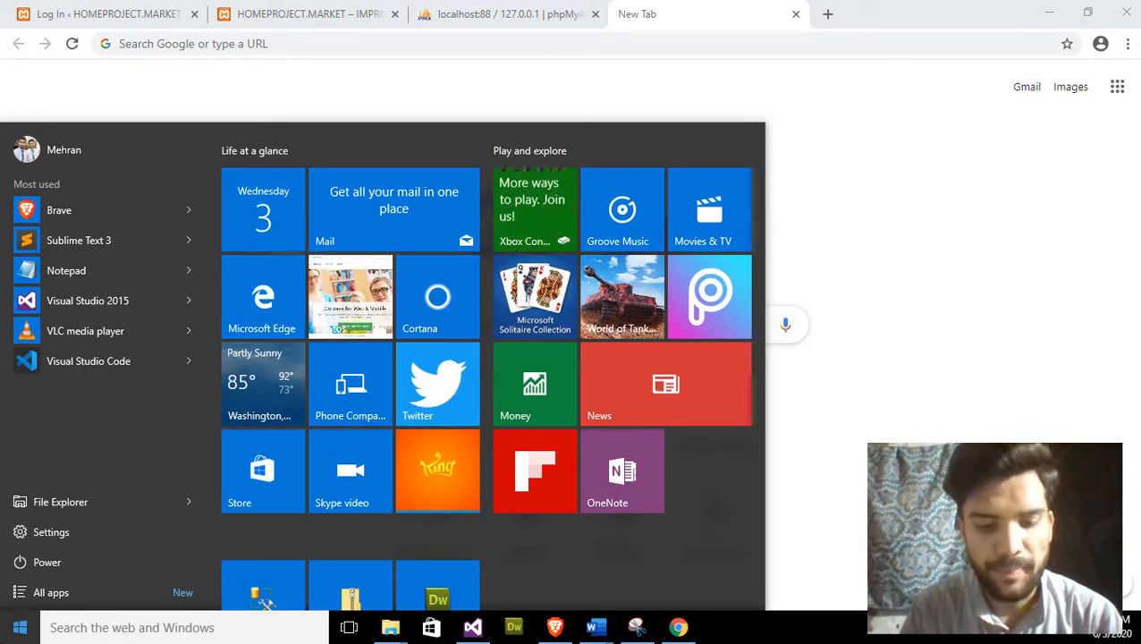
- Search the Start menu for 'xamp' and launch XAMPP Control Panel
type("x")
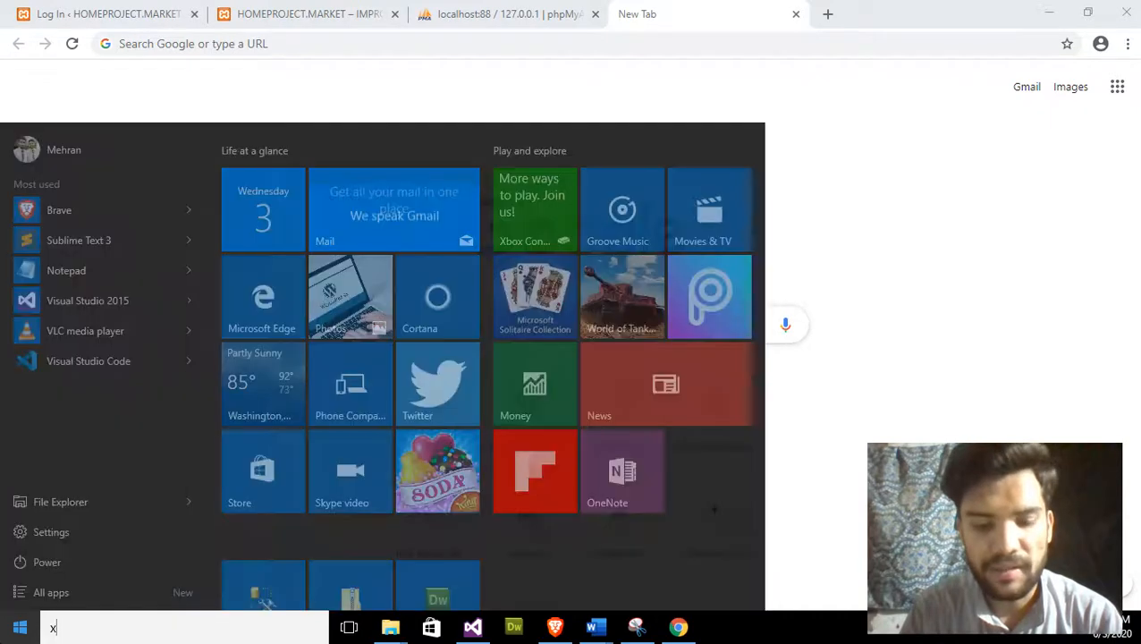
type("amp")
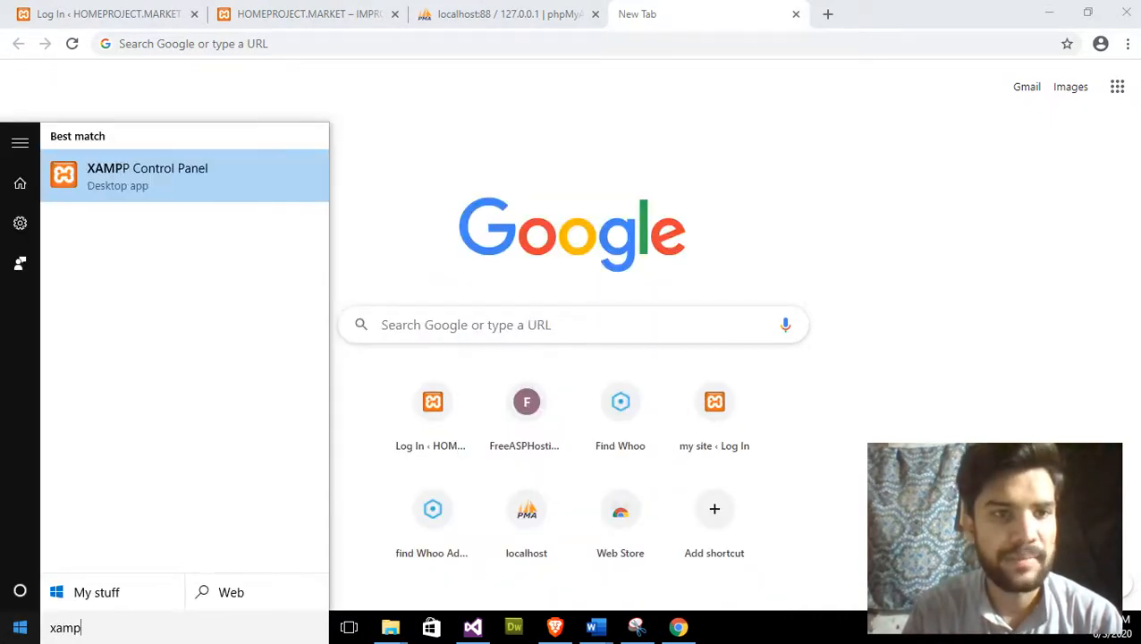
left_click(189, 185)
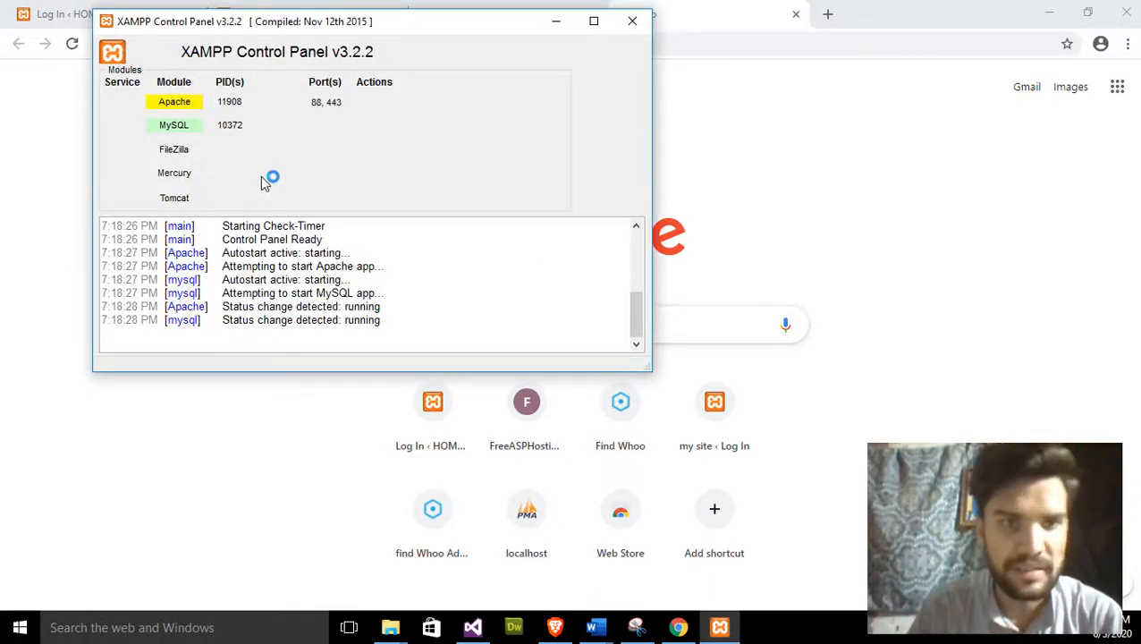
- Close and relaunch XAMPP Control Panel via a 'xamp' Start search, centring the window
left_click_drag(496, 40, 662, 124)
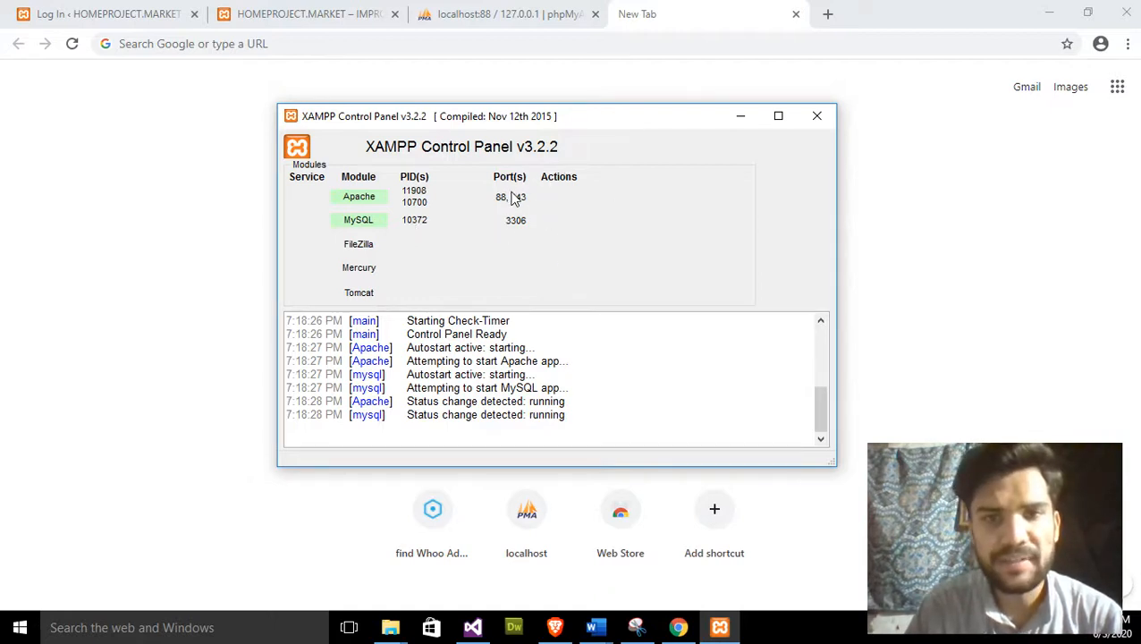
left_click(815, 122)
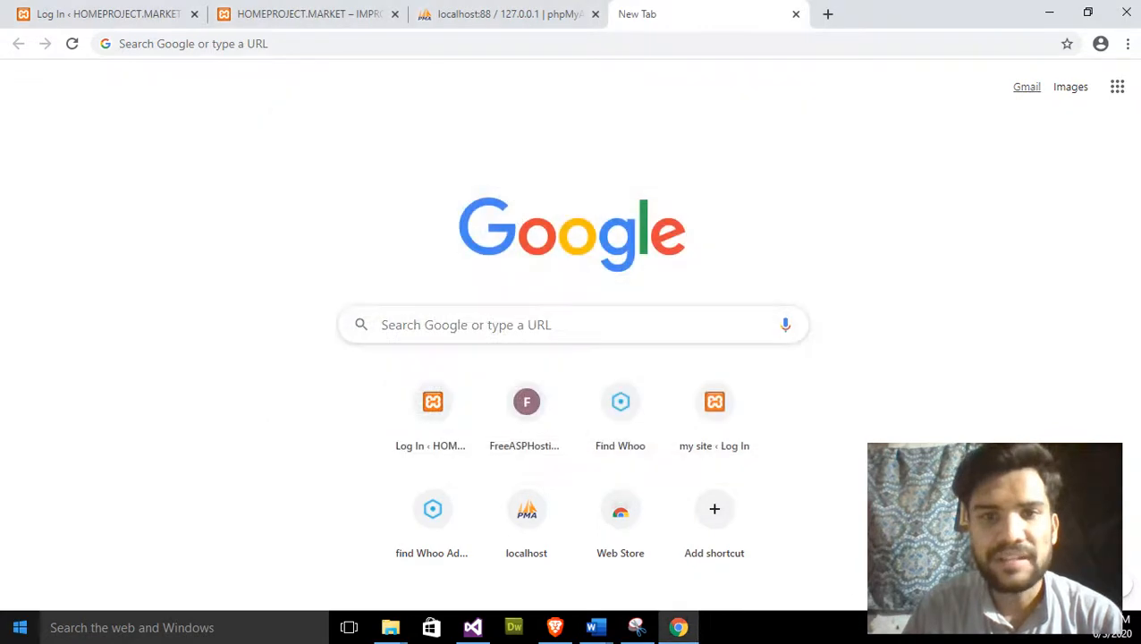
key("super")
type("xamp")
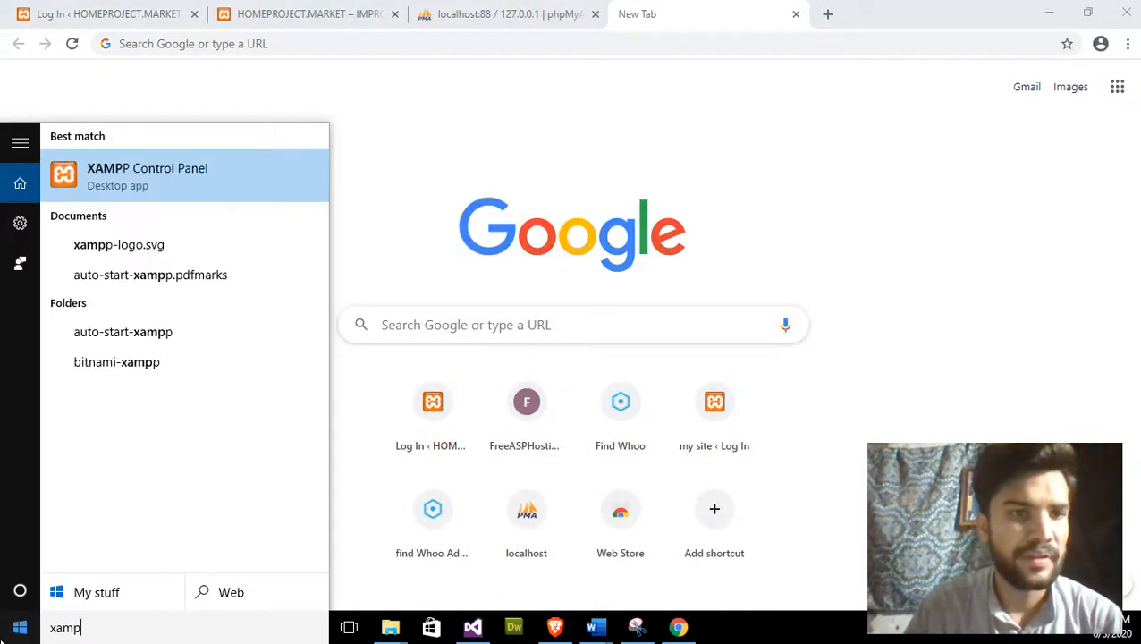
key("Return")
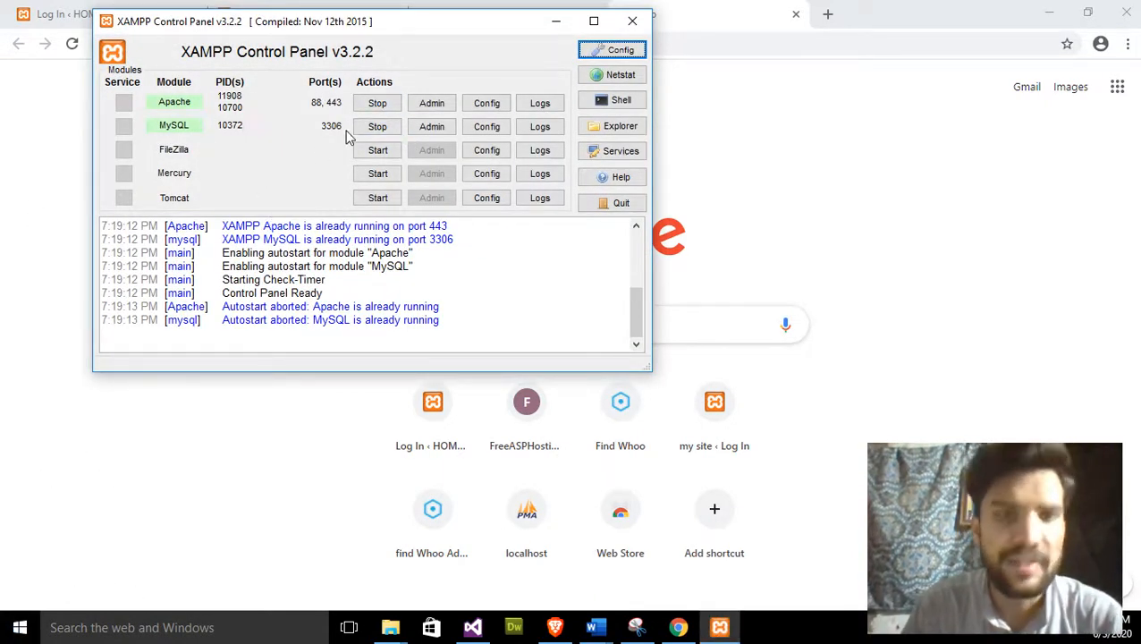
left_click_drag(451, 27, 645, 137)
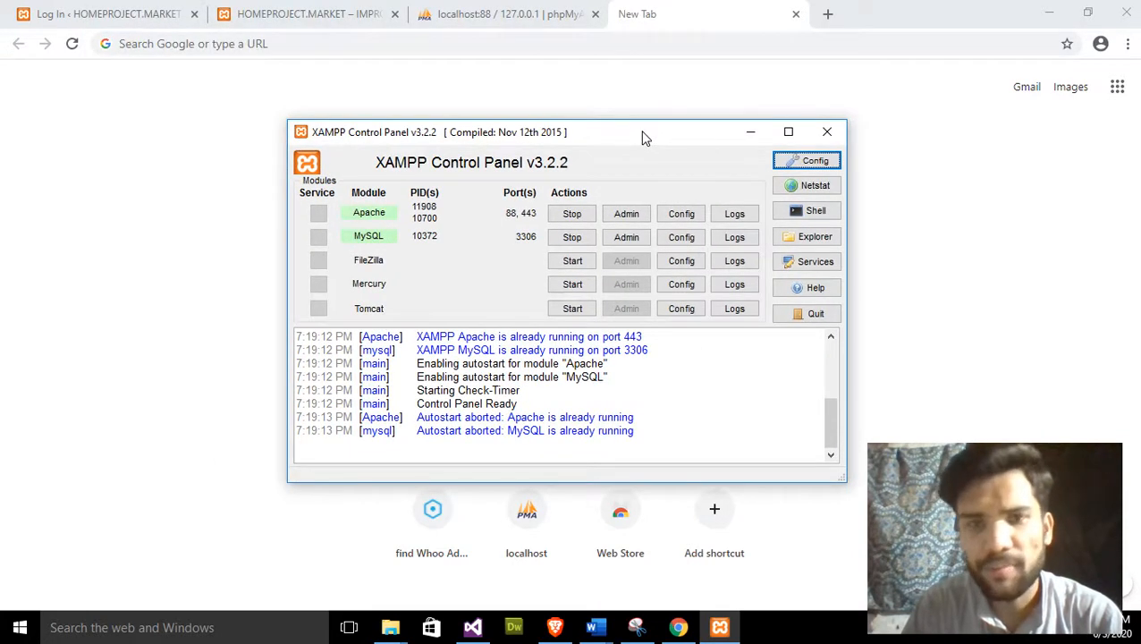
- Load localhost:88/phpmyadmin in Chrome's address bar
left_click(575, 43)
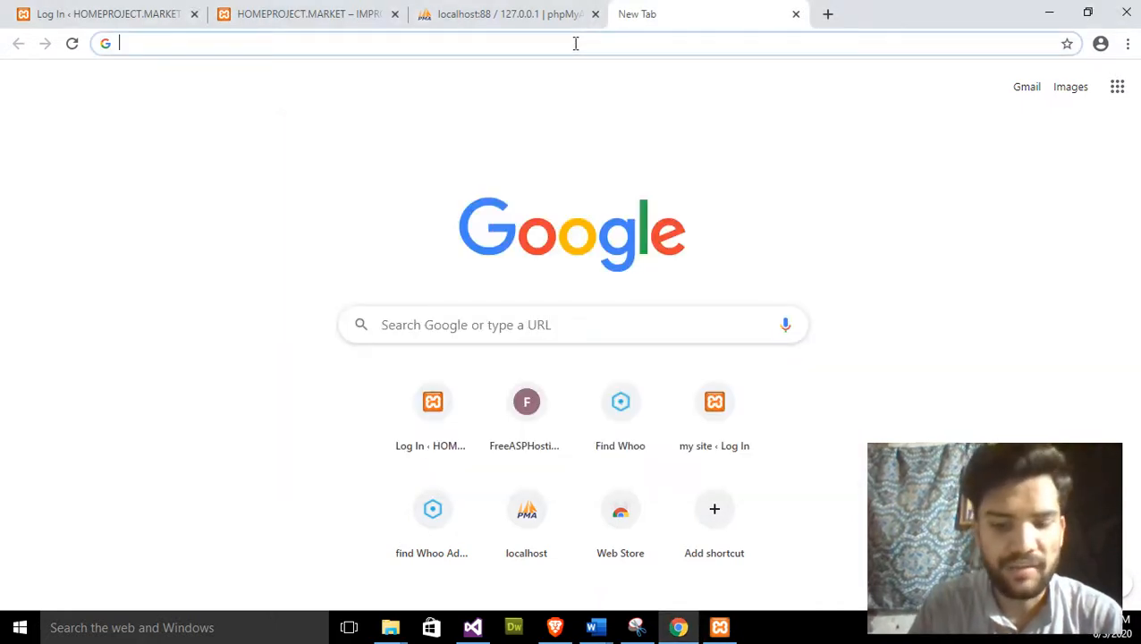
type("lo")
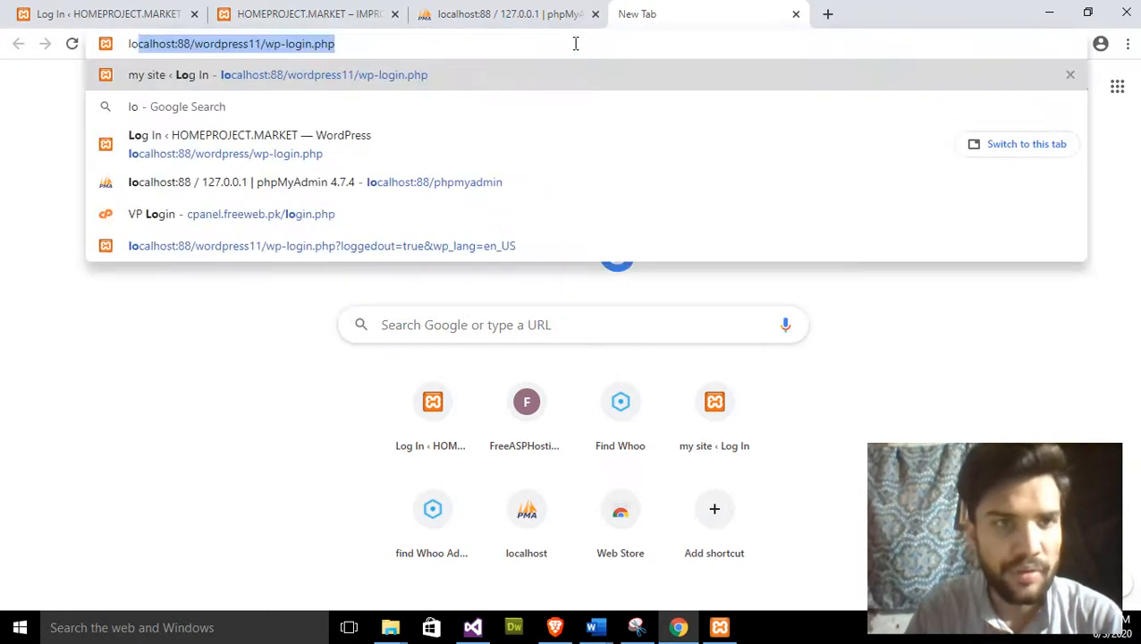
key("End")
key("BackSpace")
key("BackSpace")
key("BackSpace")
key("BackSpace")
key("BackSpace")
key("BackSpace")
key("BackSpace")
key("BackSpace")
key("BackSpace")
key("BackSpace")
key("BackSpace")
key("BackSpace")
key("BackSpace")
key("BackSpace")
key("BackSpace")
key("BackSpace")
key("BackSpace")
key("BackSpace")
key("BackSpace")
key("BackSpace")
key("BackSpace")
key("BackSpace")
key("BackSpace")
key("BackSpace")
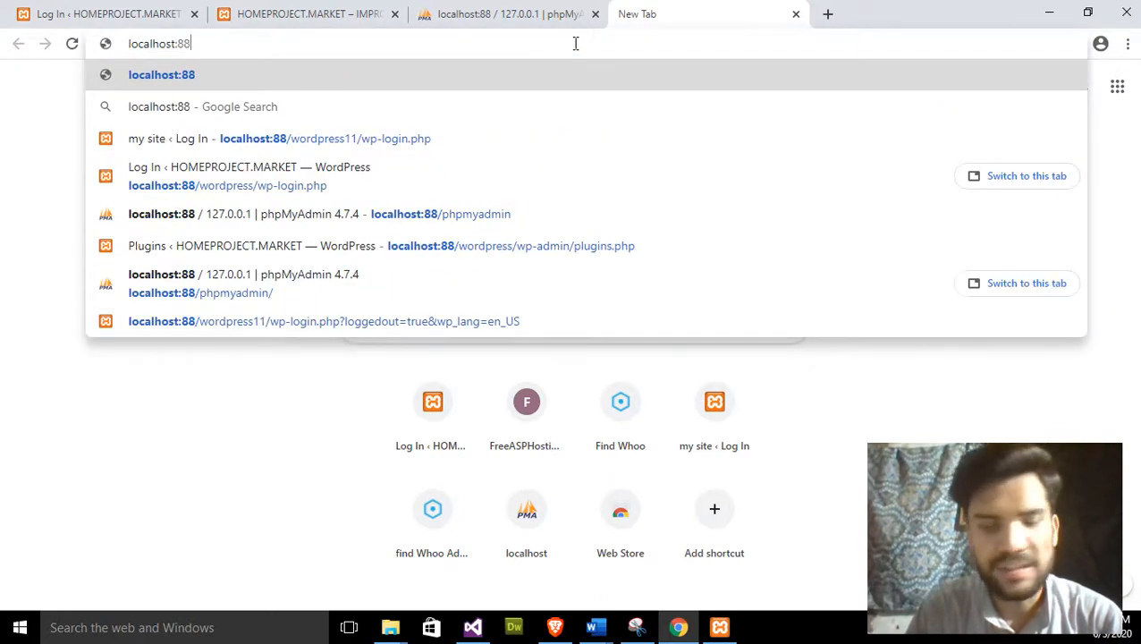
type("/")
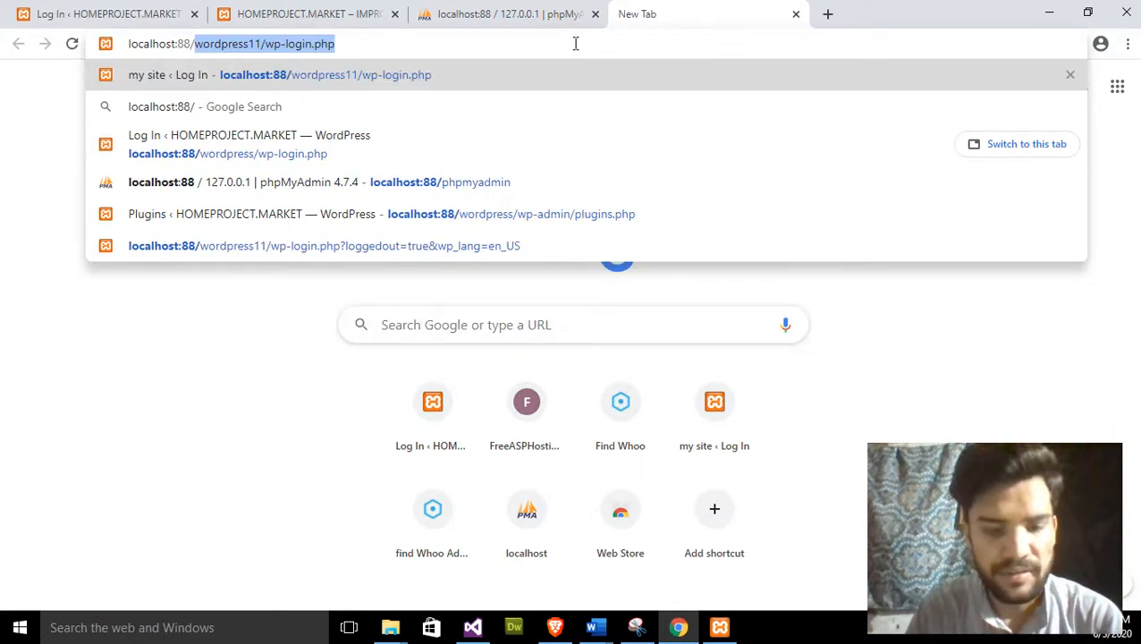
type("phpmy")
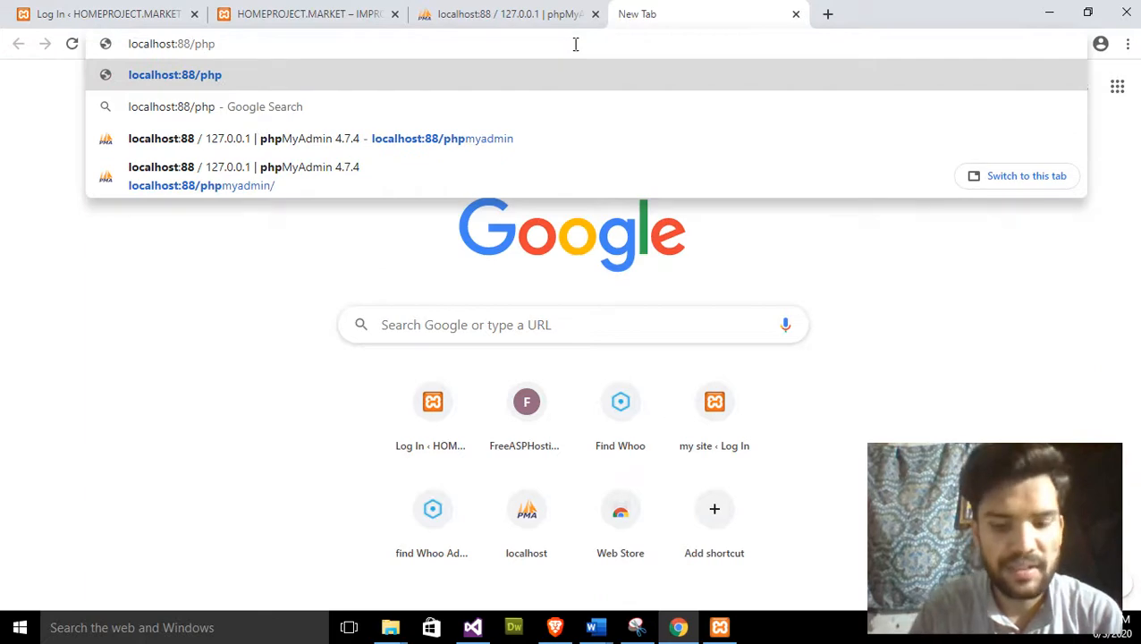
type("admin")
key("Return")
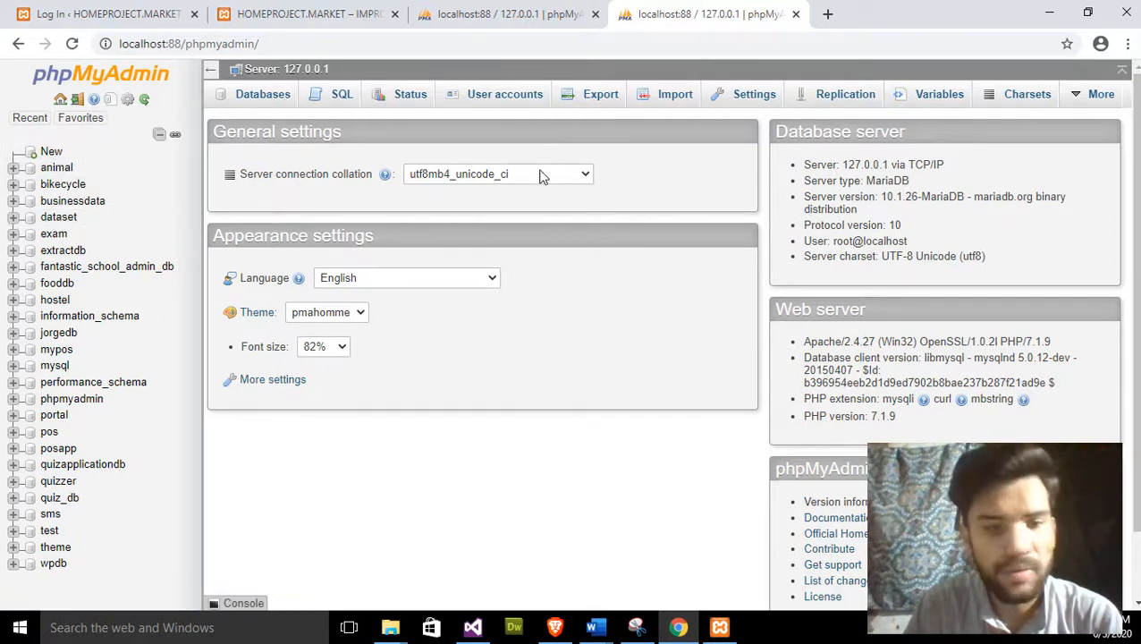
- Create a new database named 'mydb' from the sidebar's New page
left_click(51, 152)
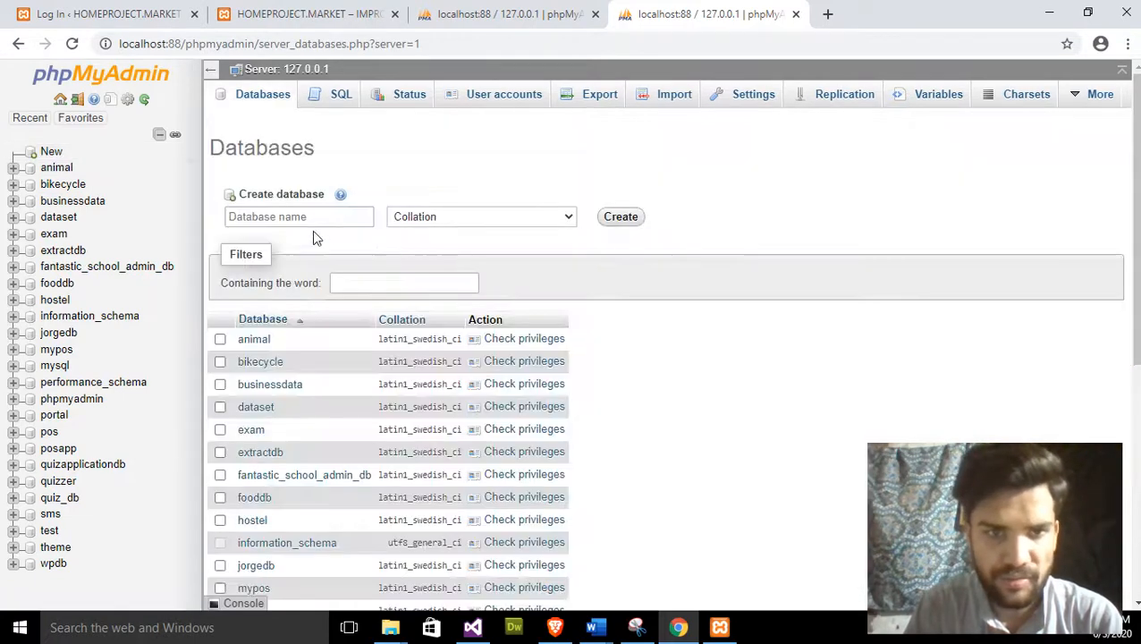
left_click(309, 224)
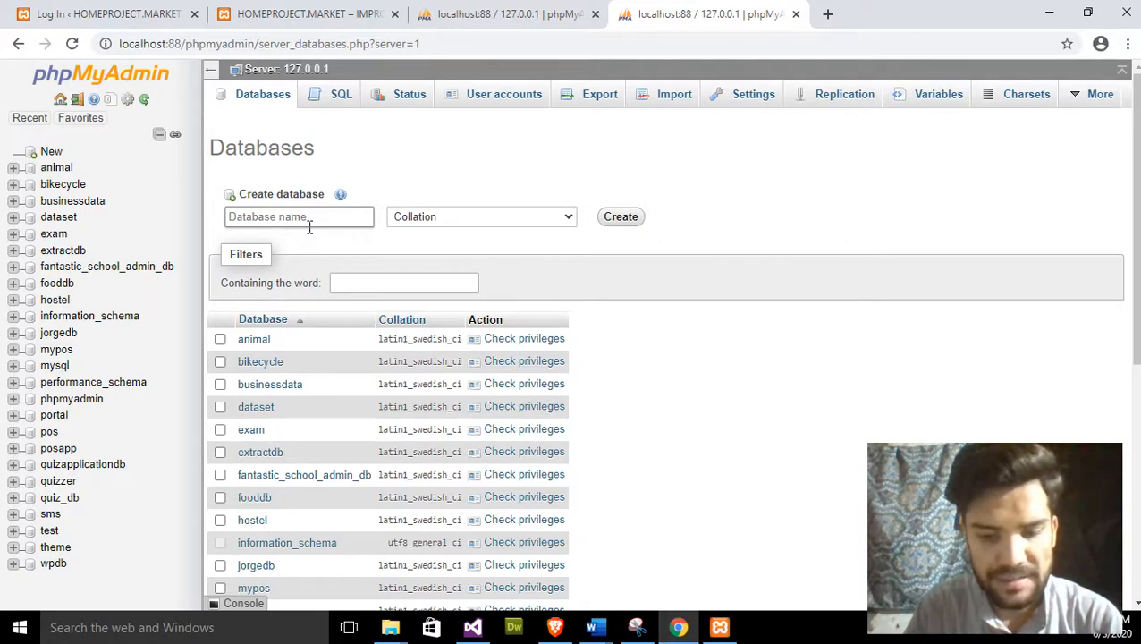
type("lo")
key("BackSpace")
key("BackSpace")
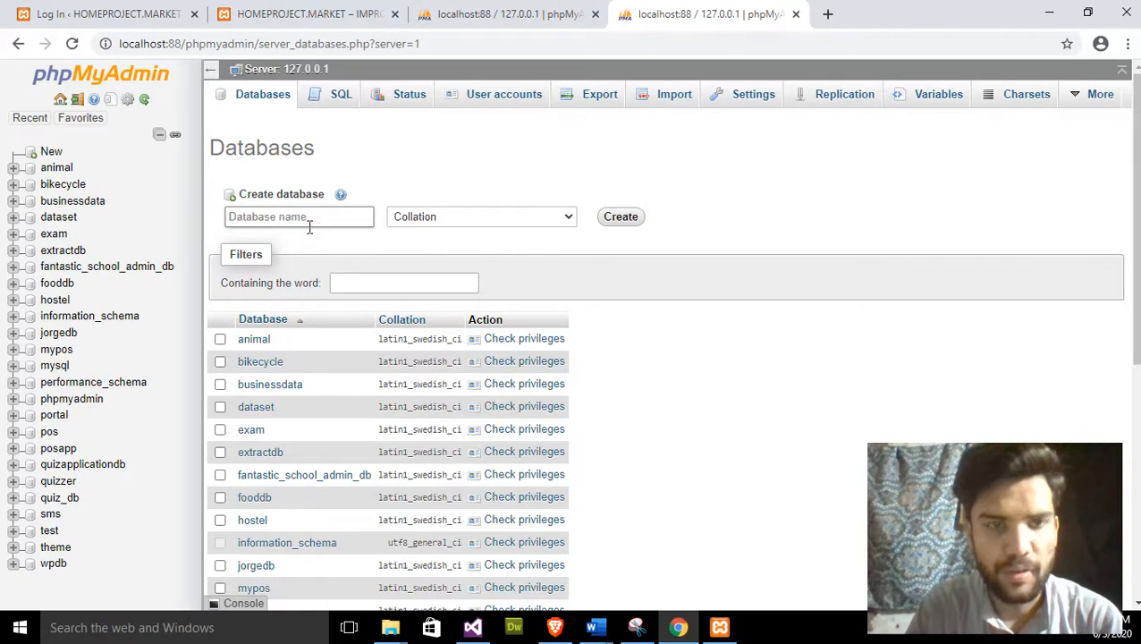
type("my")
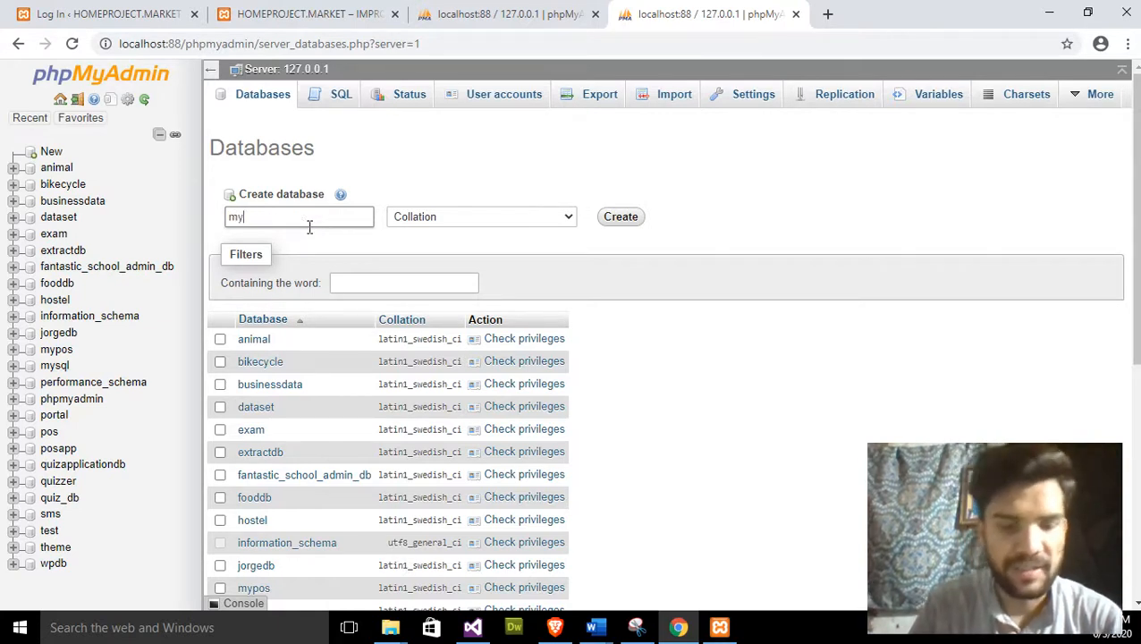
type("db")
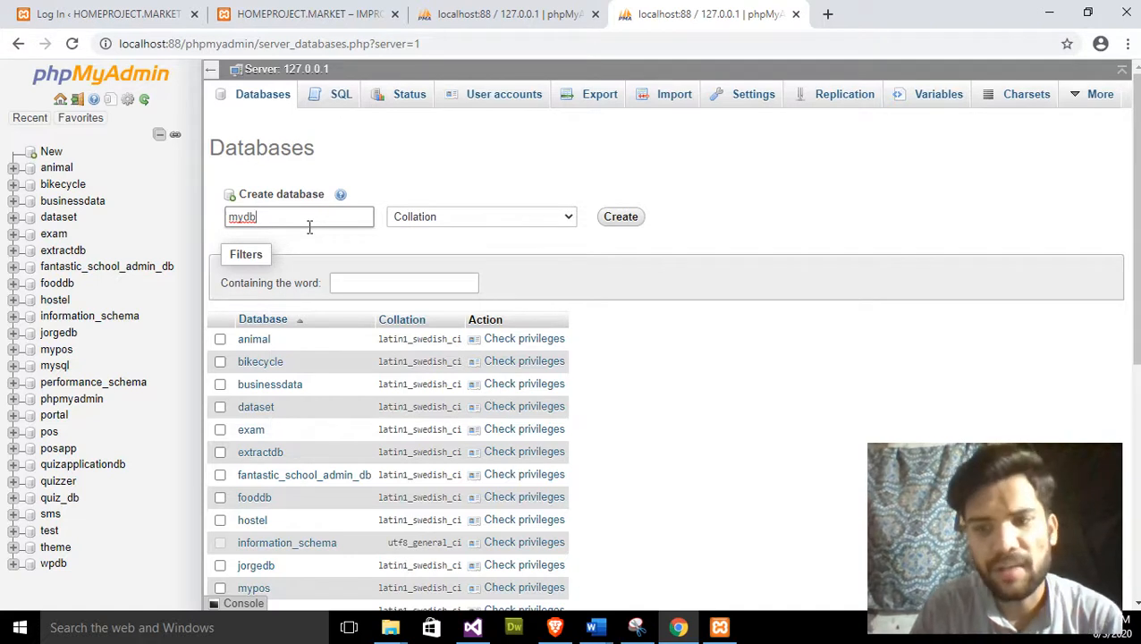
left_click(615, 220)
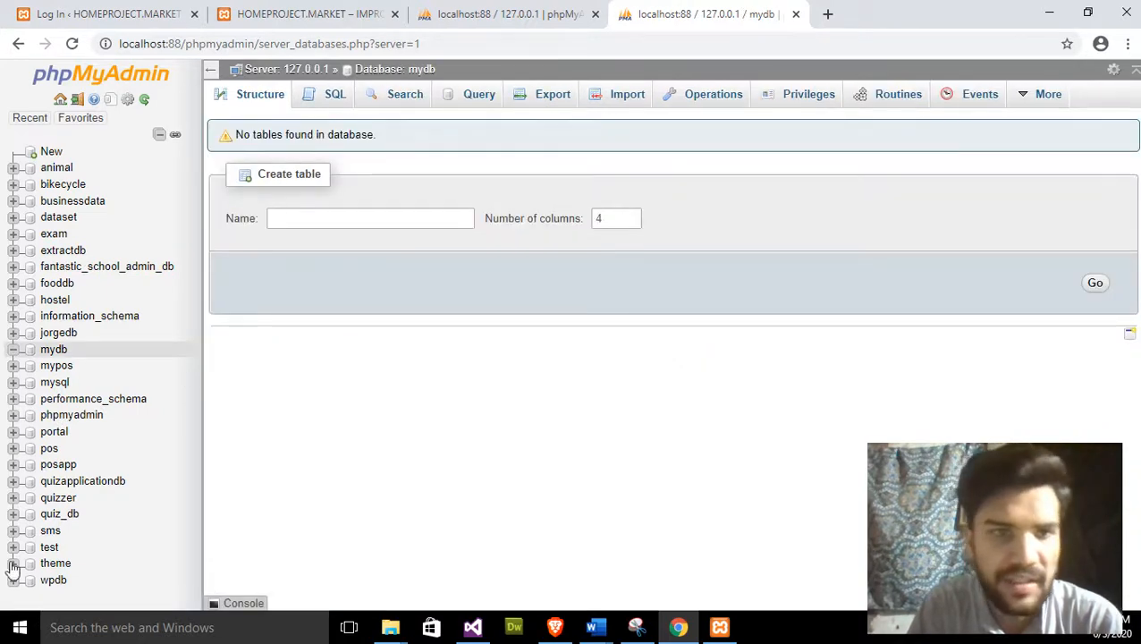
- Import result.sql from F:\Fiverr\sherry into mydb through its Import tab
left_click(55, 352)
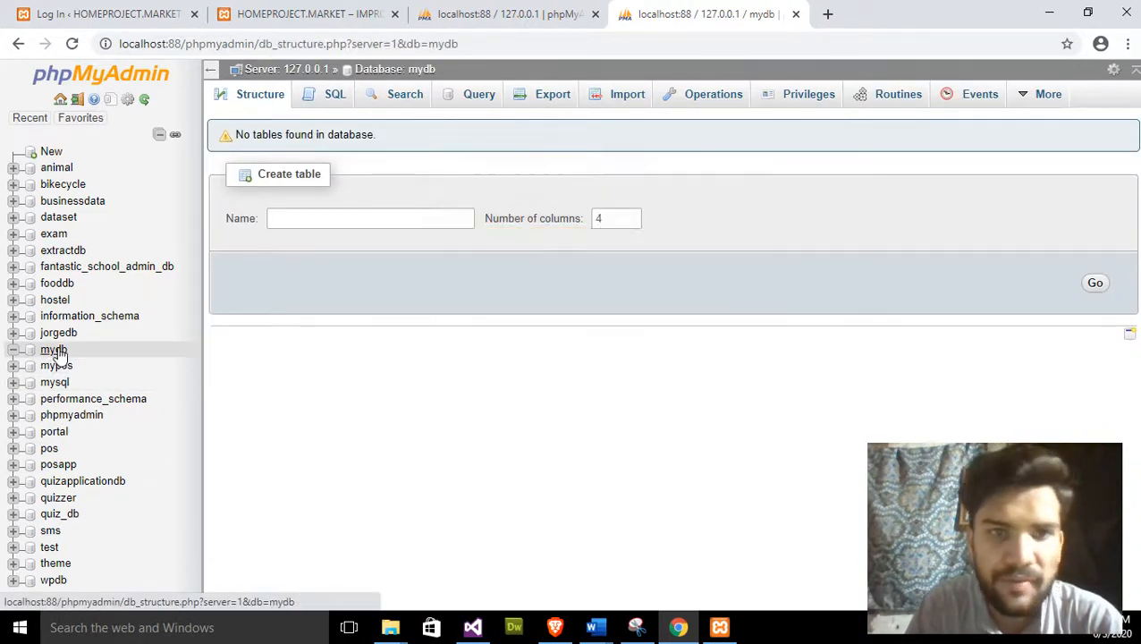
left_click(609, 106)
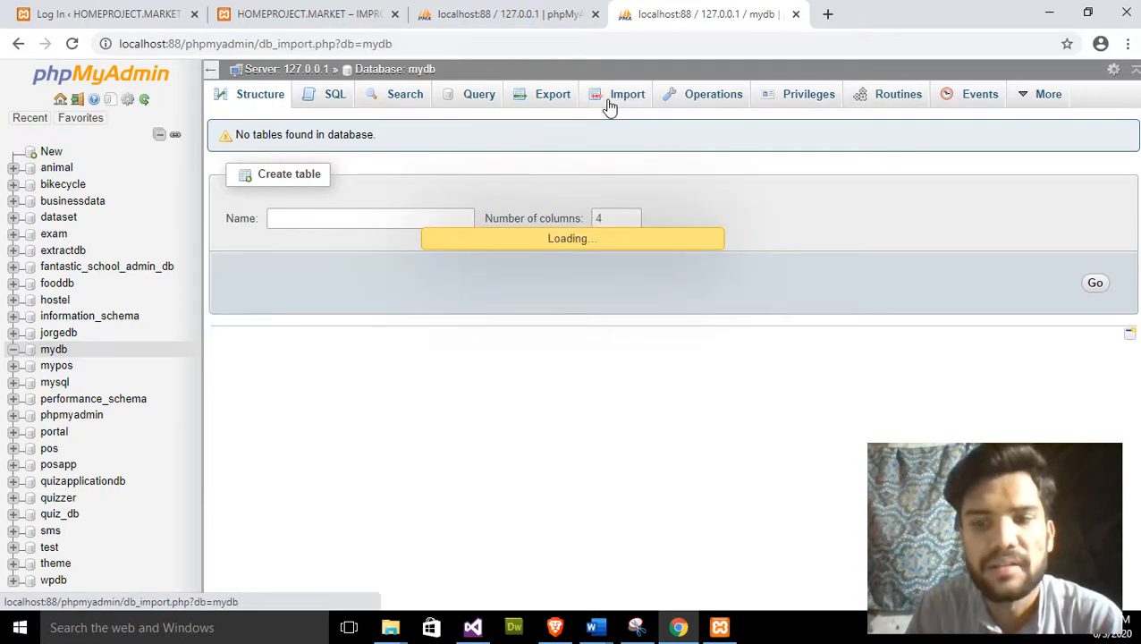
left_click(377, 263)
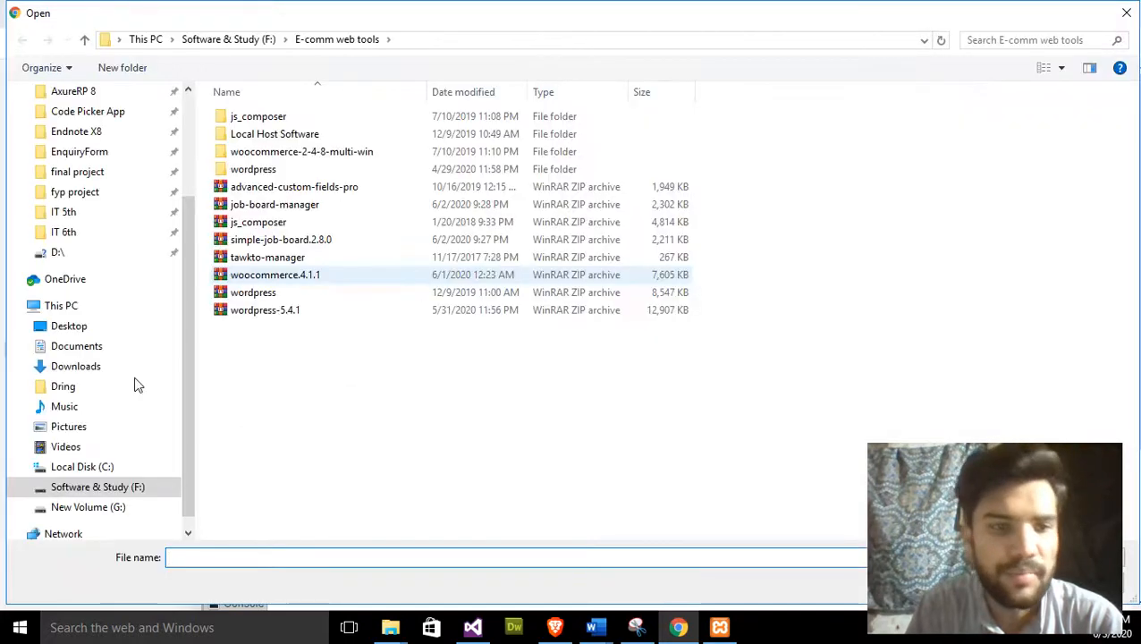
left_click(88, 488)
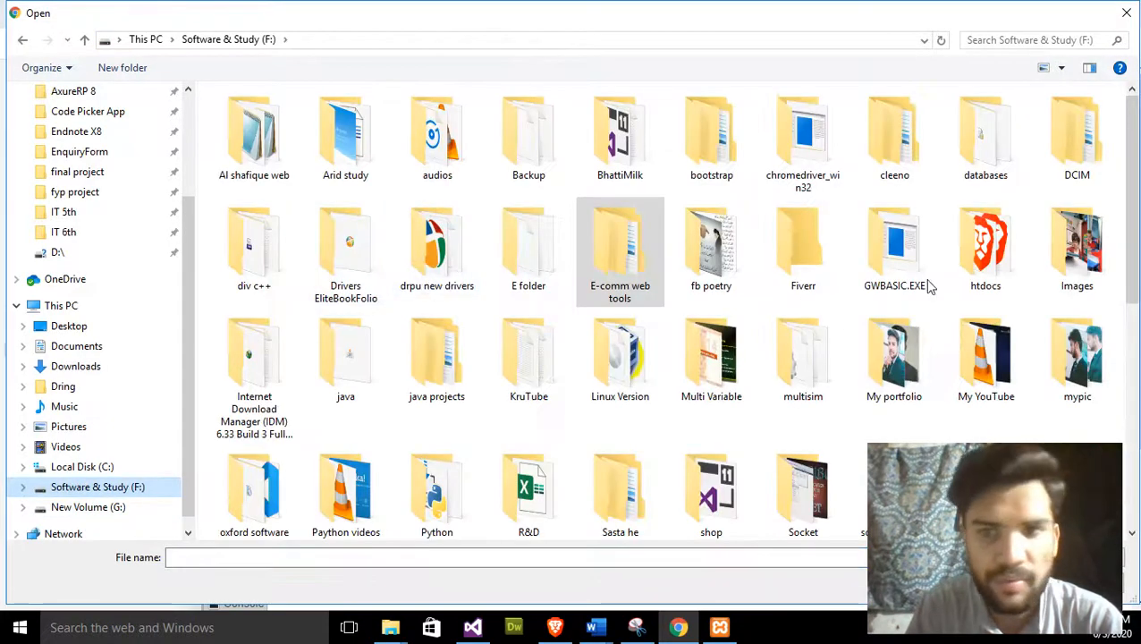
double_click(771, 258)
scroll(275, 223, "down", 2)
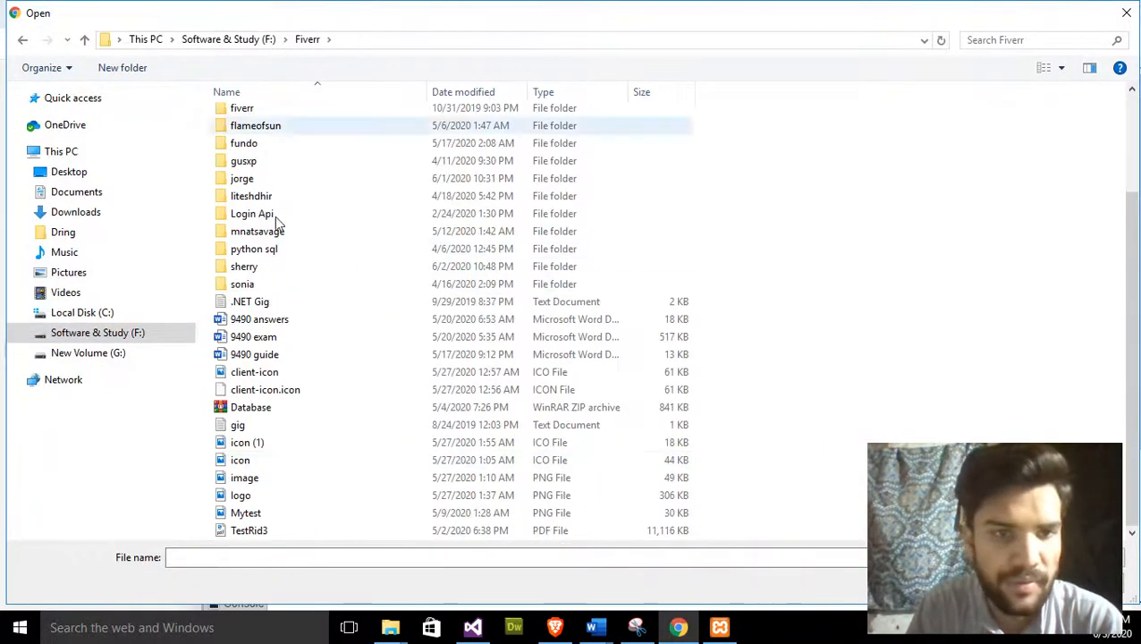
double_click(270, 265)
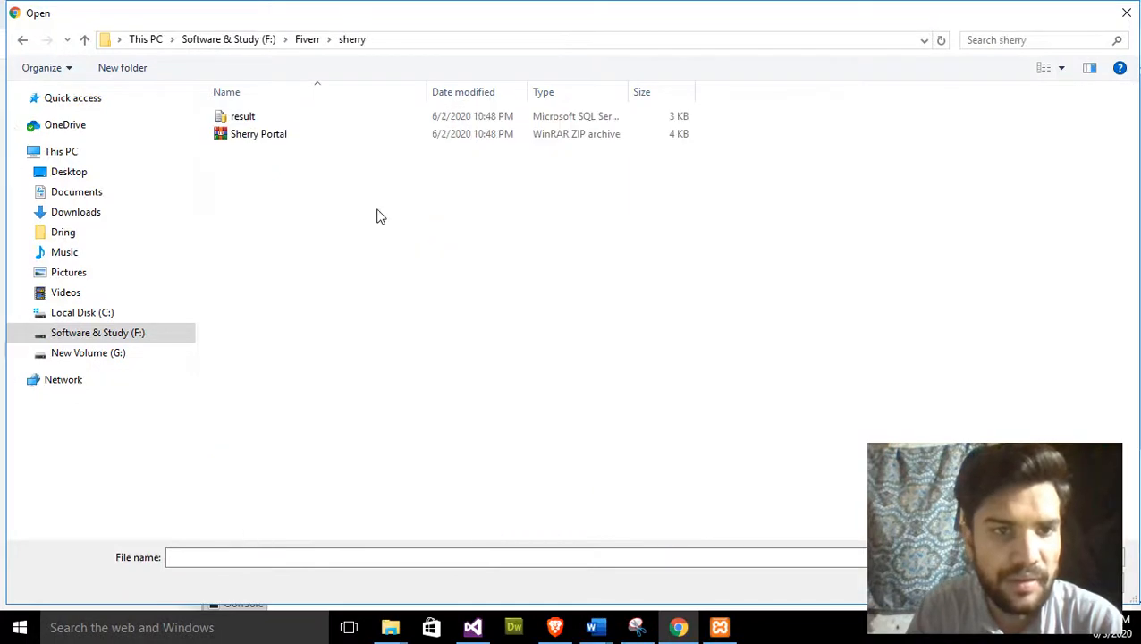
double_click(255, 122)
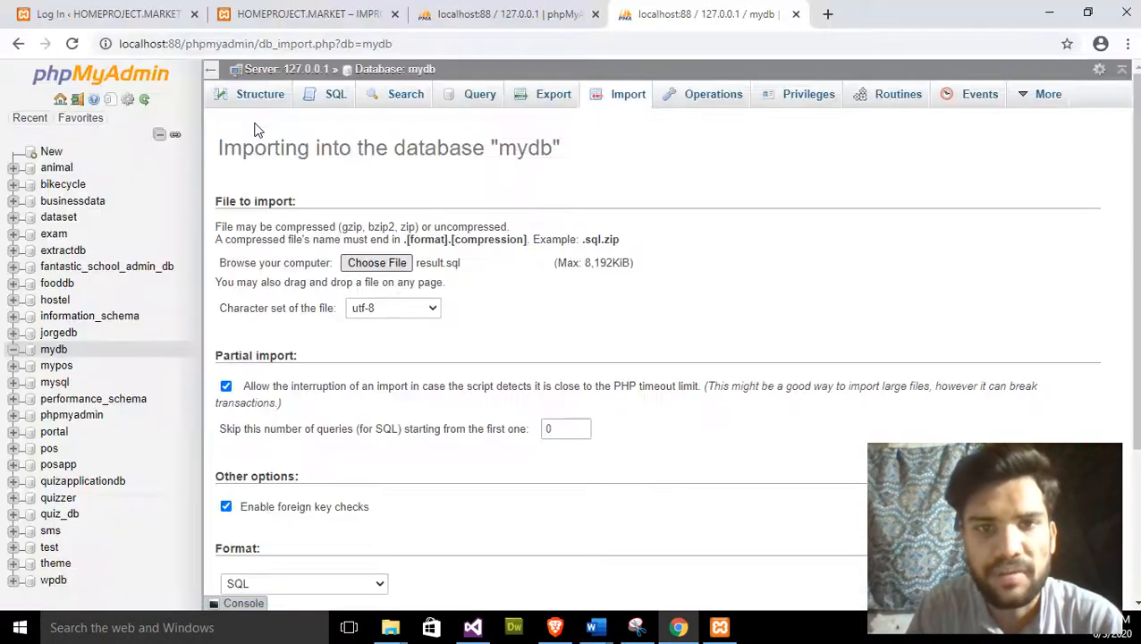
scroll(422, 278, "down", 3)
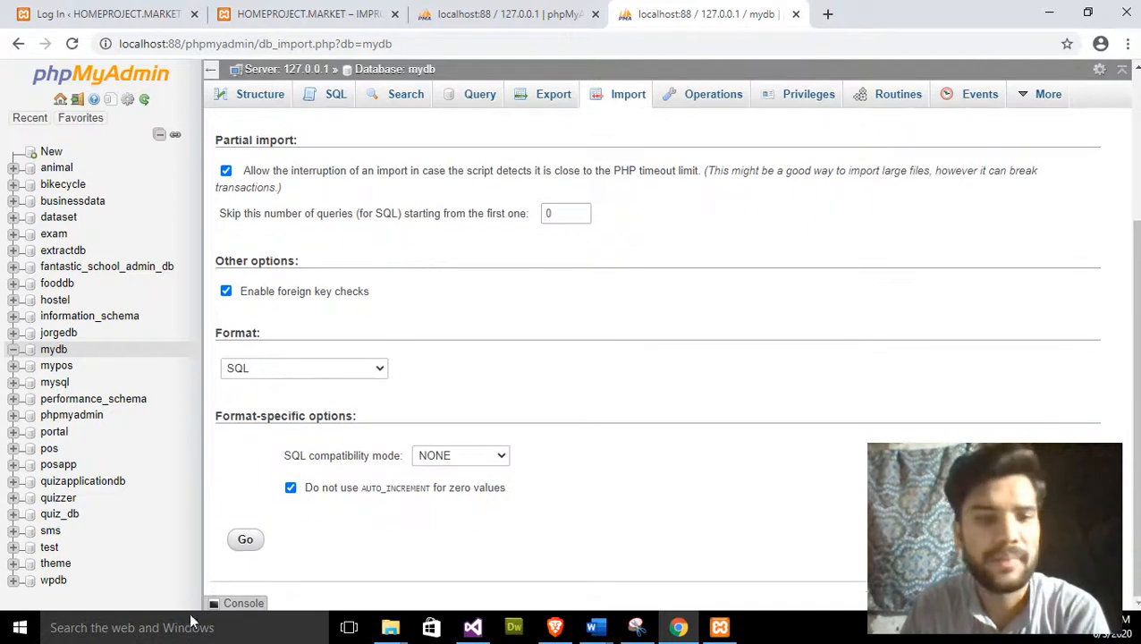
left_click(245, 540)
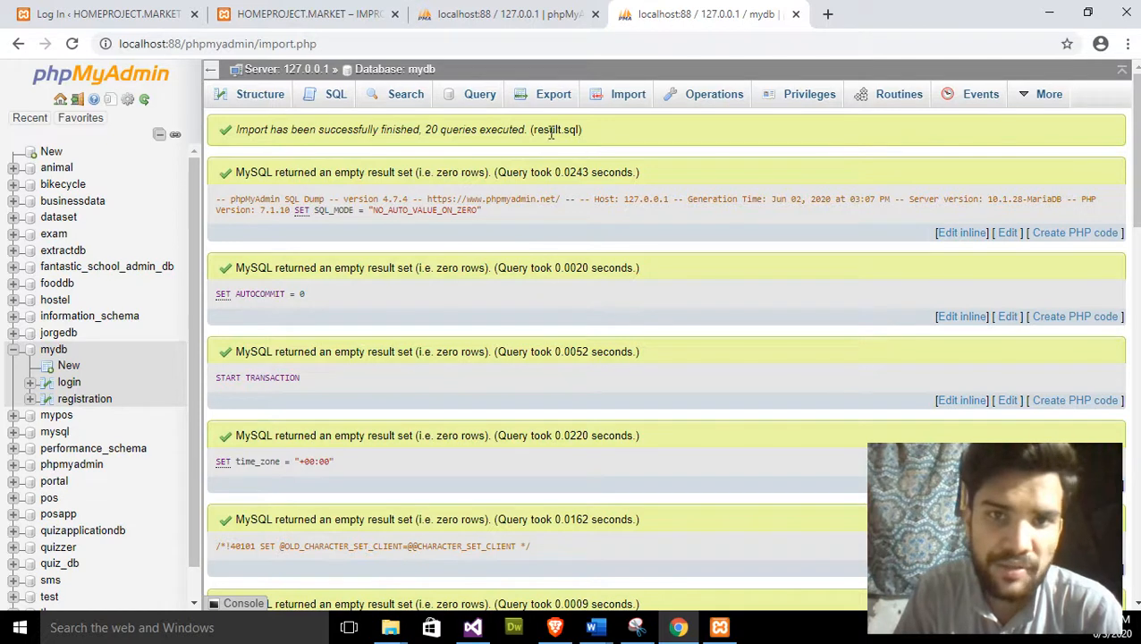
- Highlight the imported file name and query count, then open mydb's table overview
left_click_drag(549, 131, 621, 141)
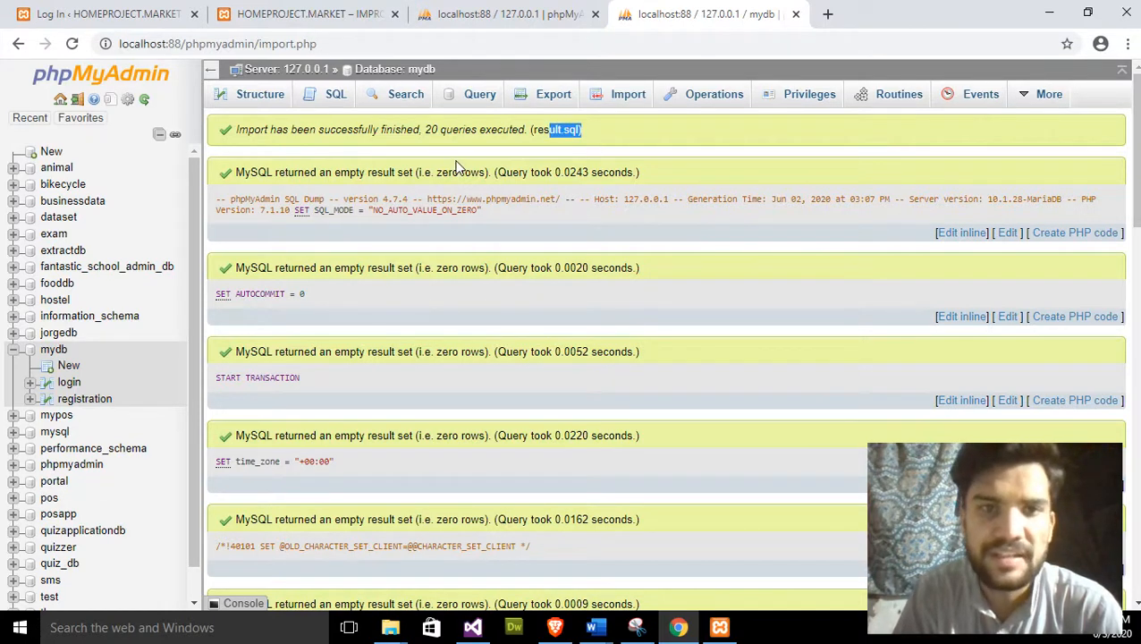
left_click_drag(430, 131, 499, 131)
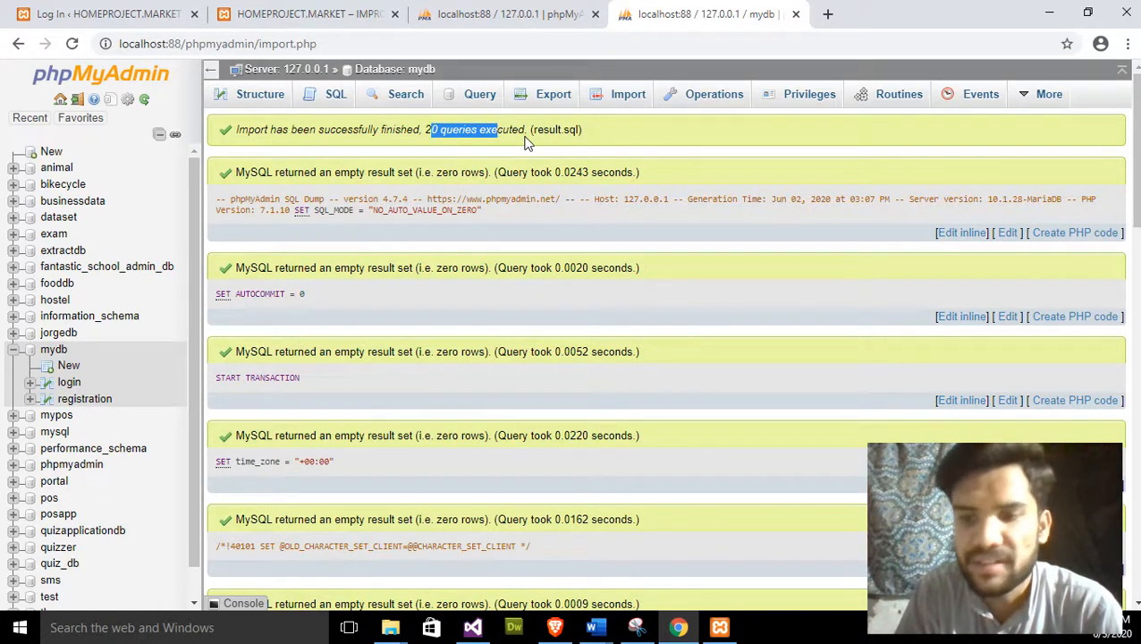
left_click(55, 355)
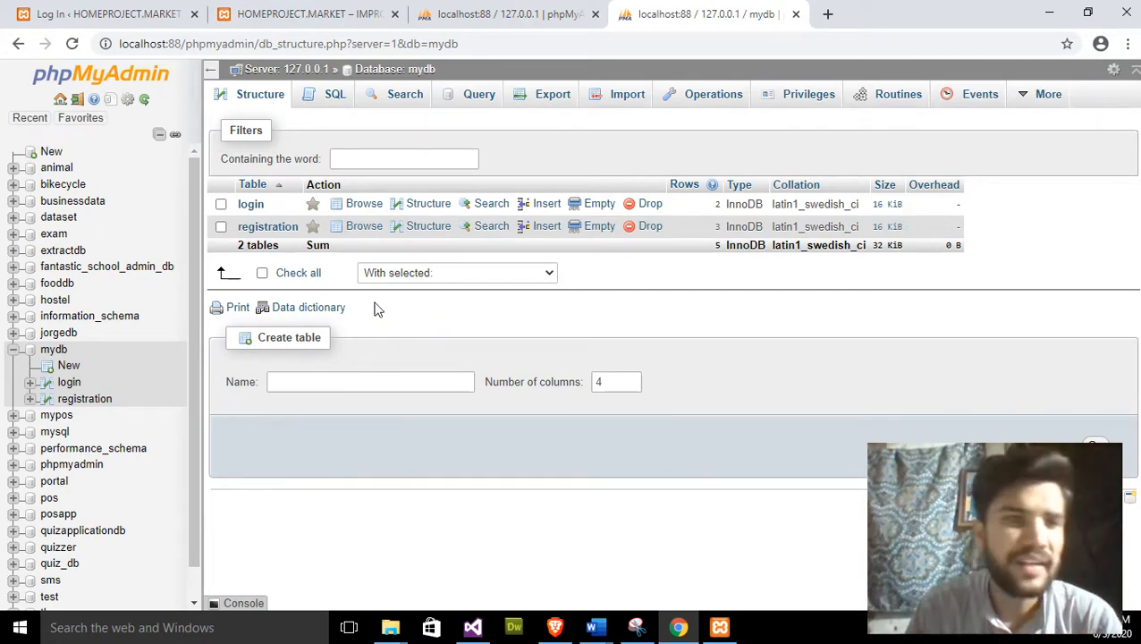
left_click(50, 152)
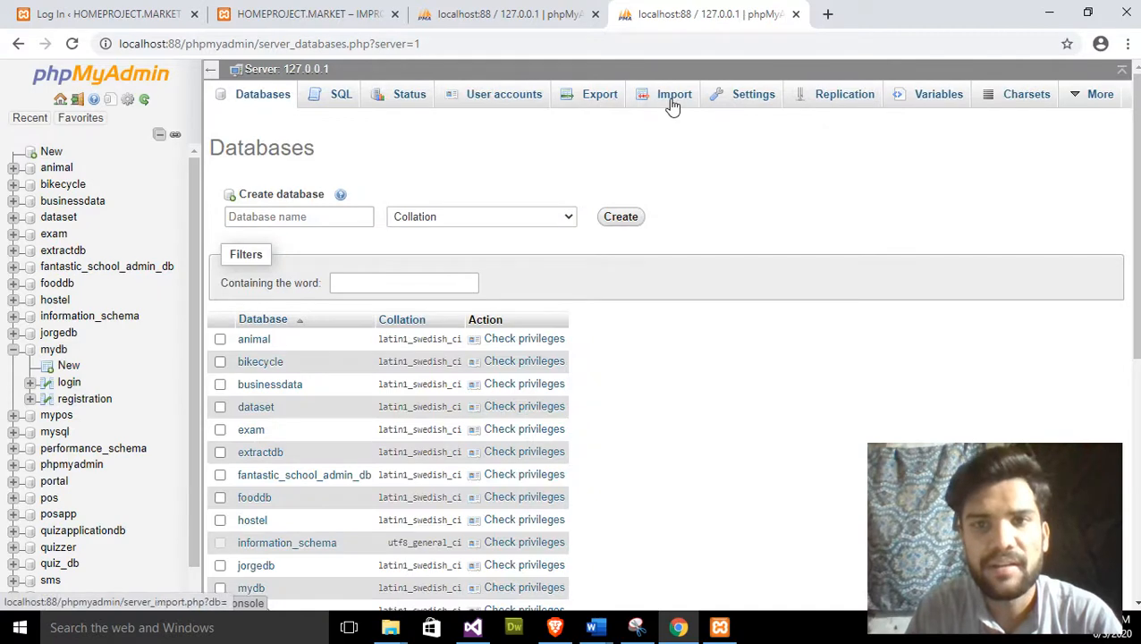
left_click(673, 105)
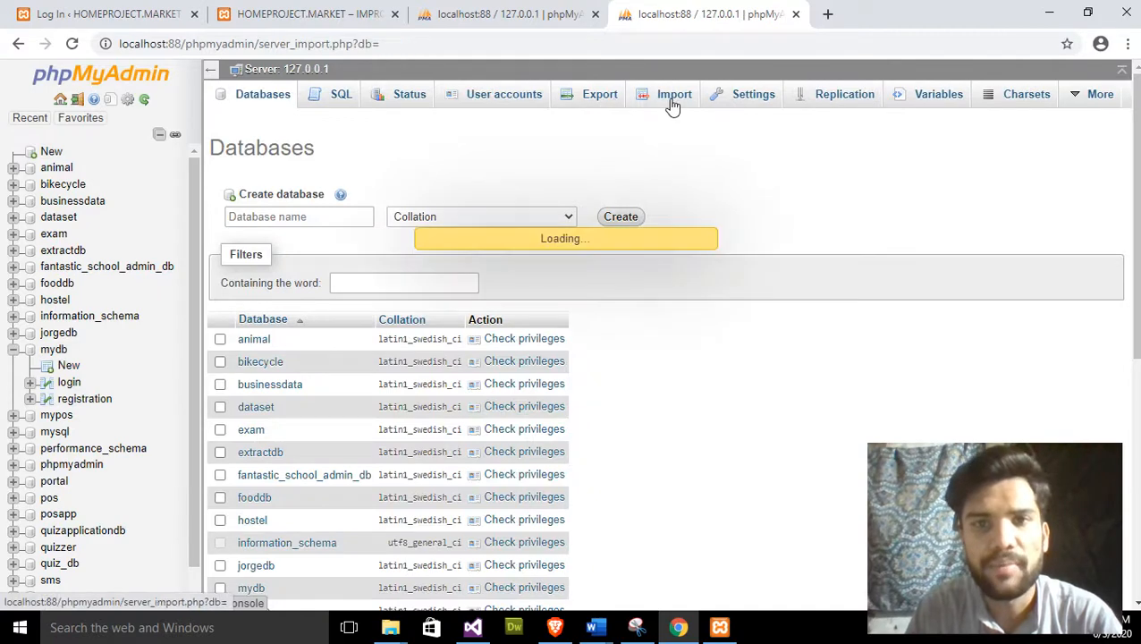
left_click(379, 261)
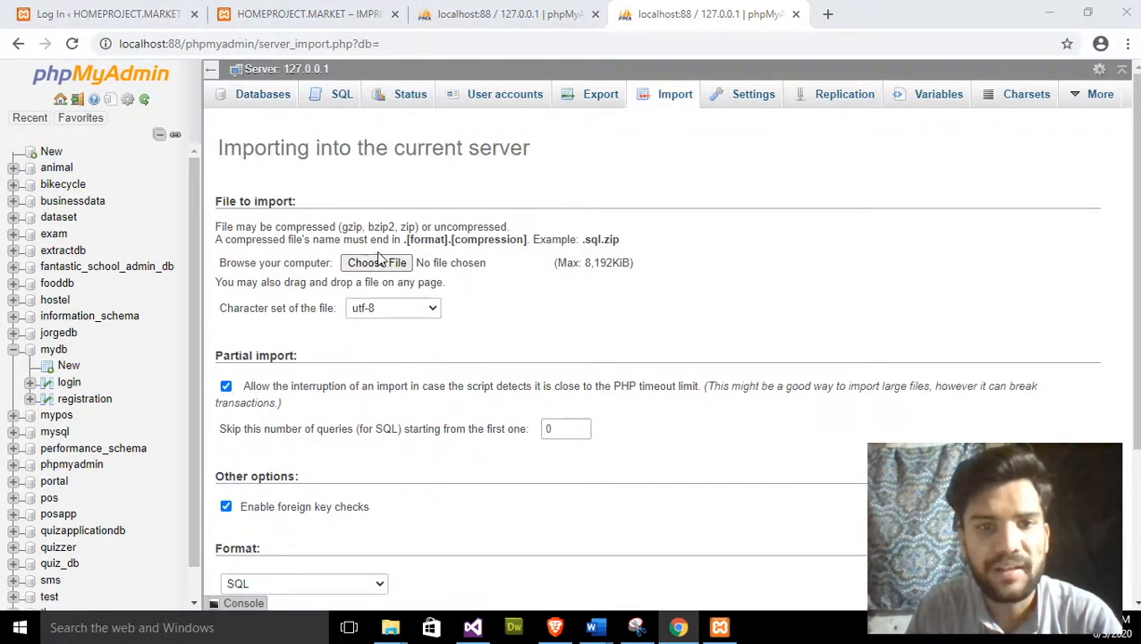
left_click(298, 119)
double_click(298, 119)
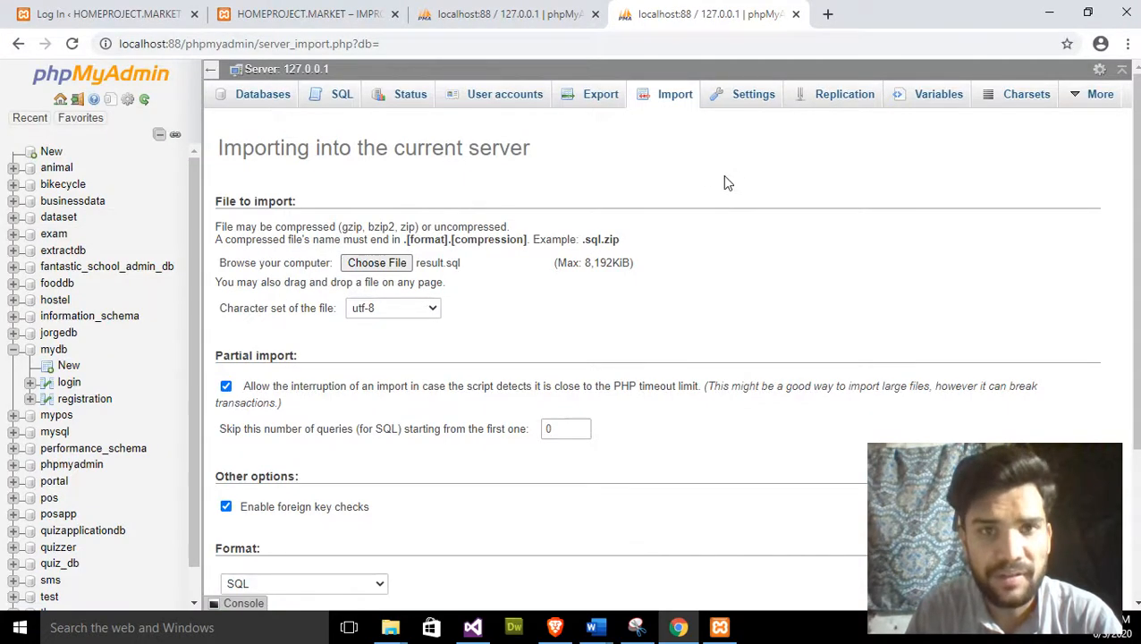
scroll(553, 192, "down", 3)
left_click(245, 542)
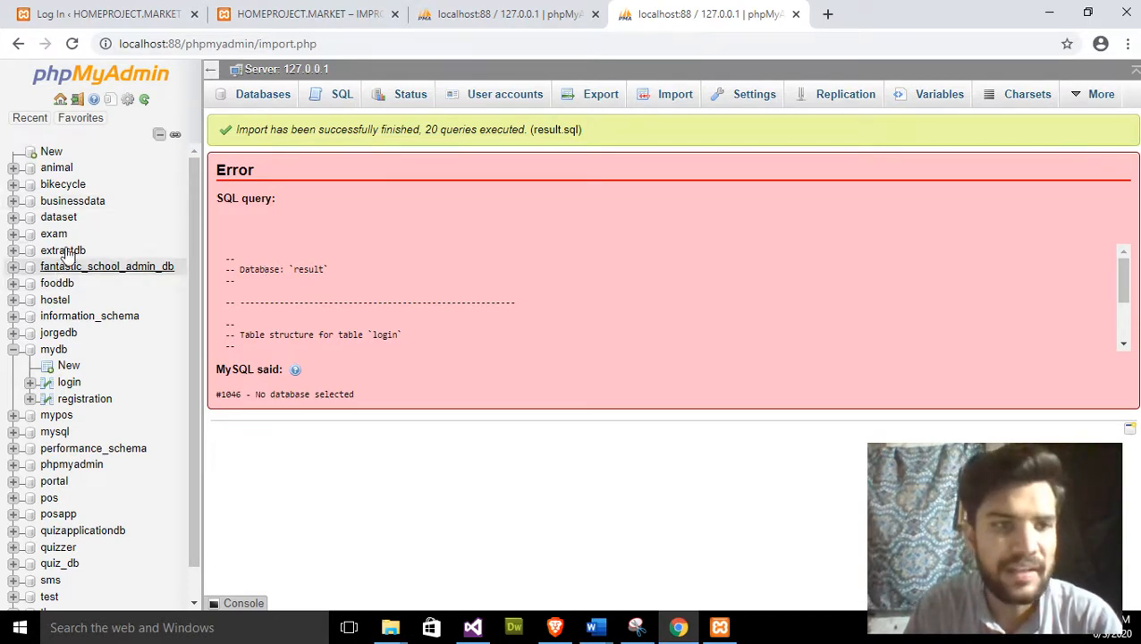
left_click_drag(349, 283, 235, 269)
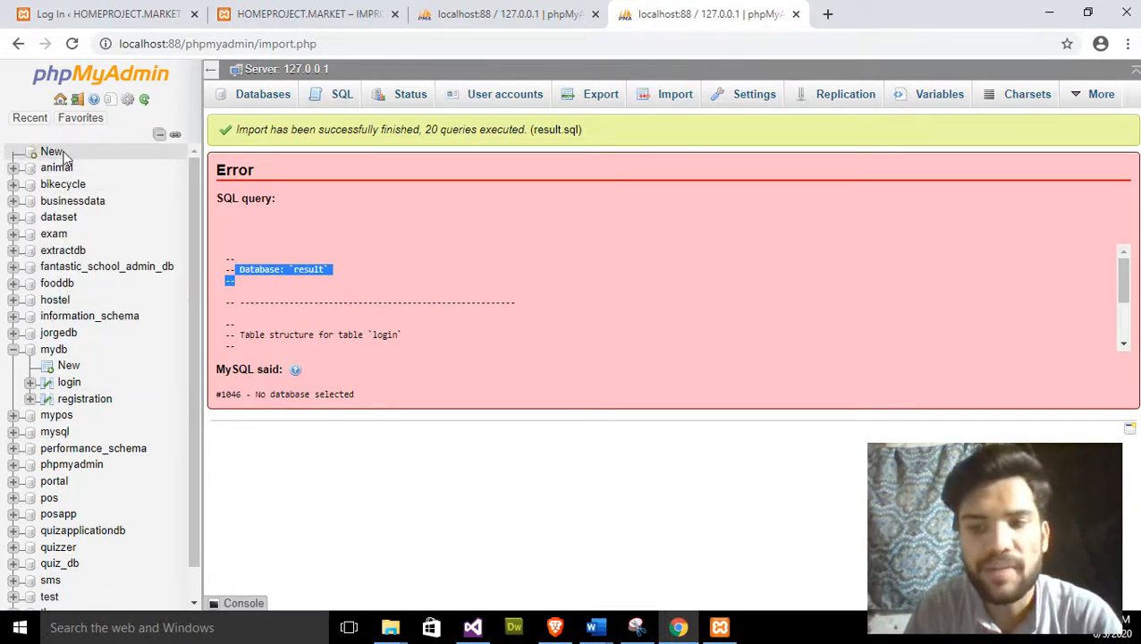
left_click(275, 302)
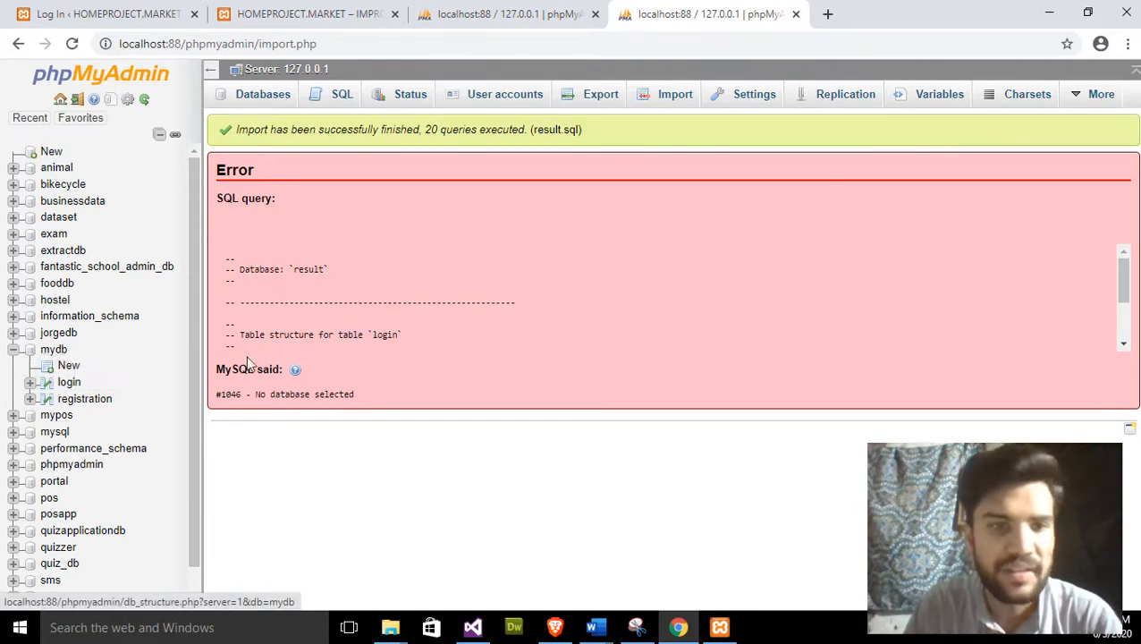
left_click(64, 359)
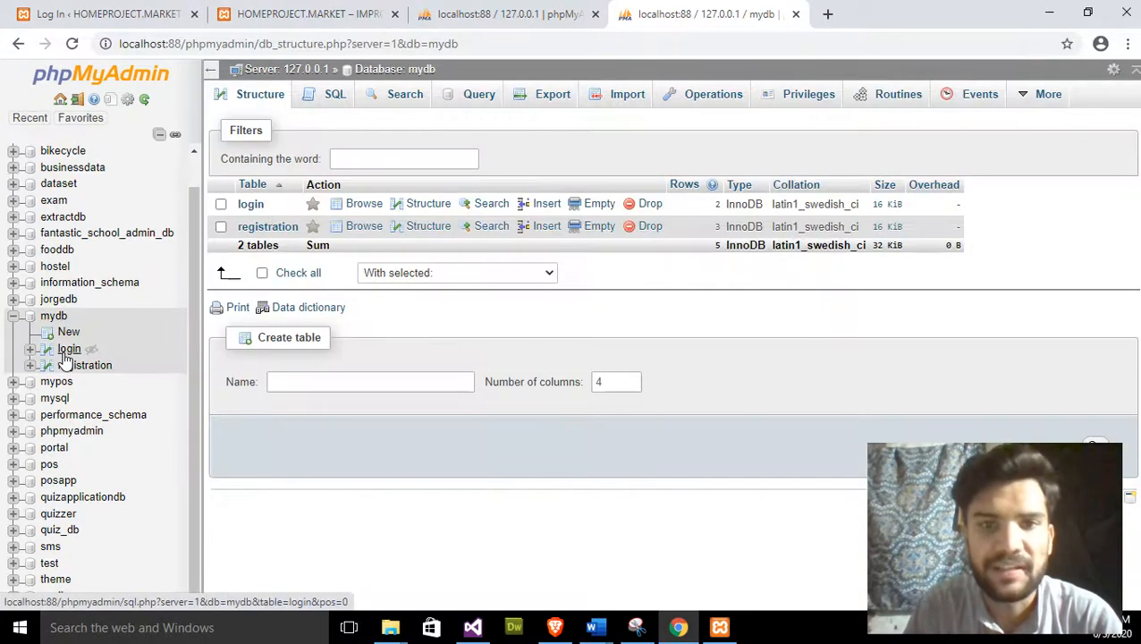
- Look over mydb's Import page, then go to its Export page
left_click(623, 109)
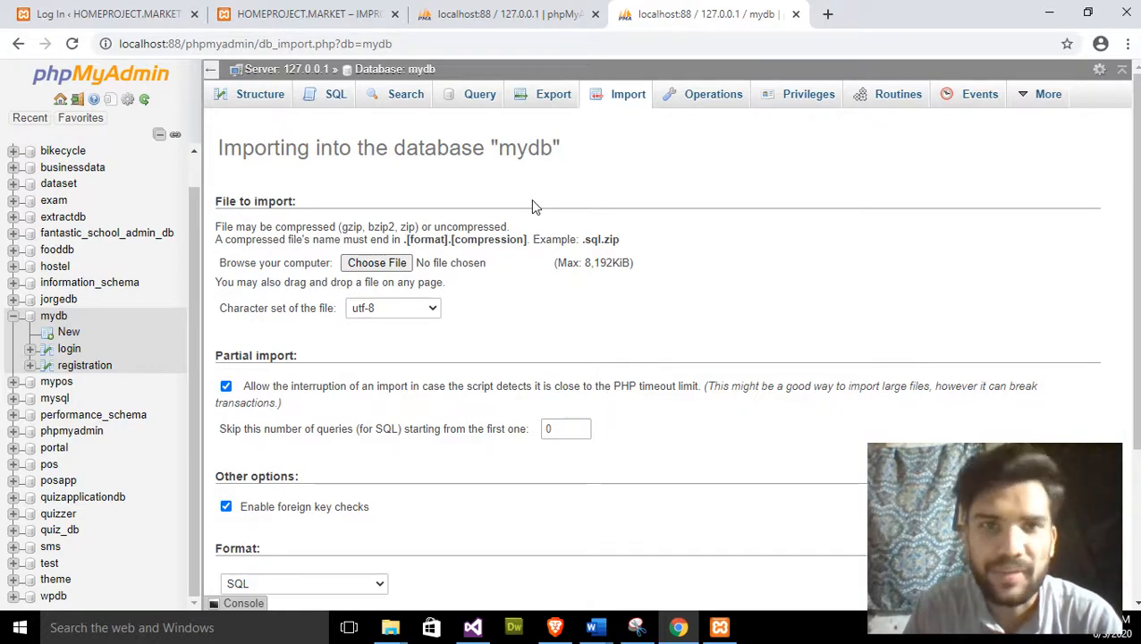
scroll(532, 204, "down", 3)
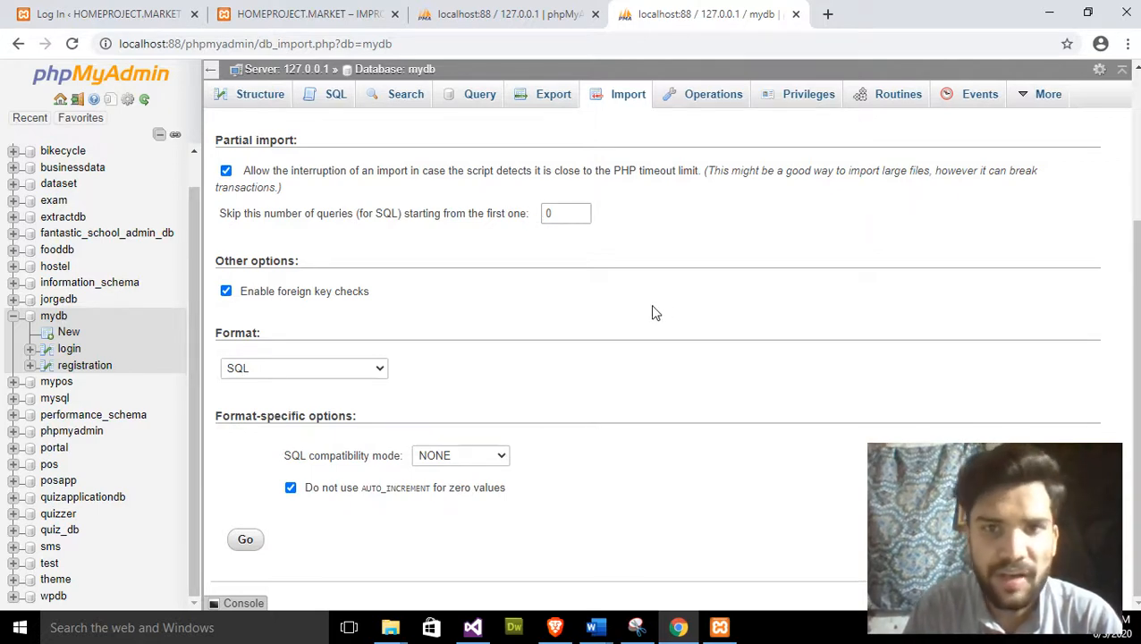
scroll(653, 312, "up", 3)
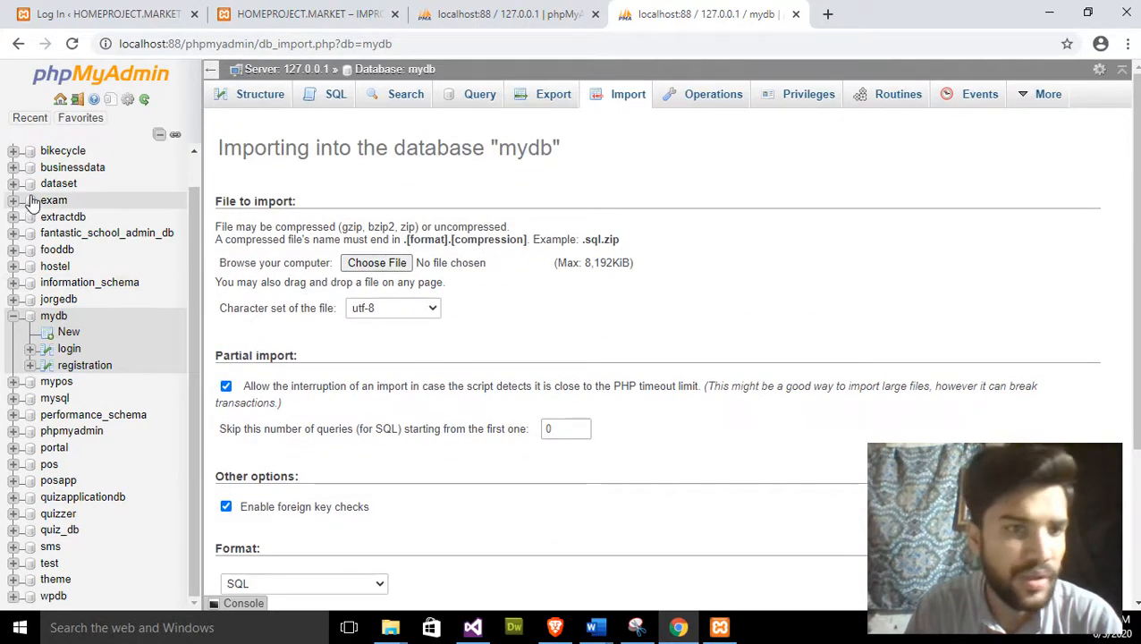
left_click(53, 324)
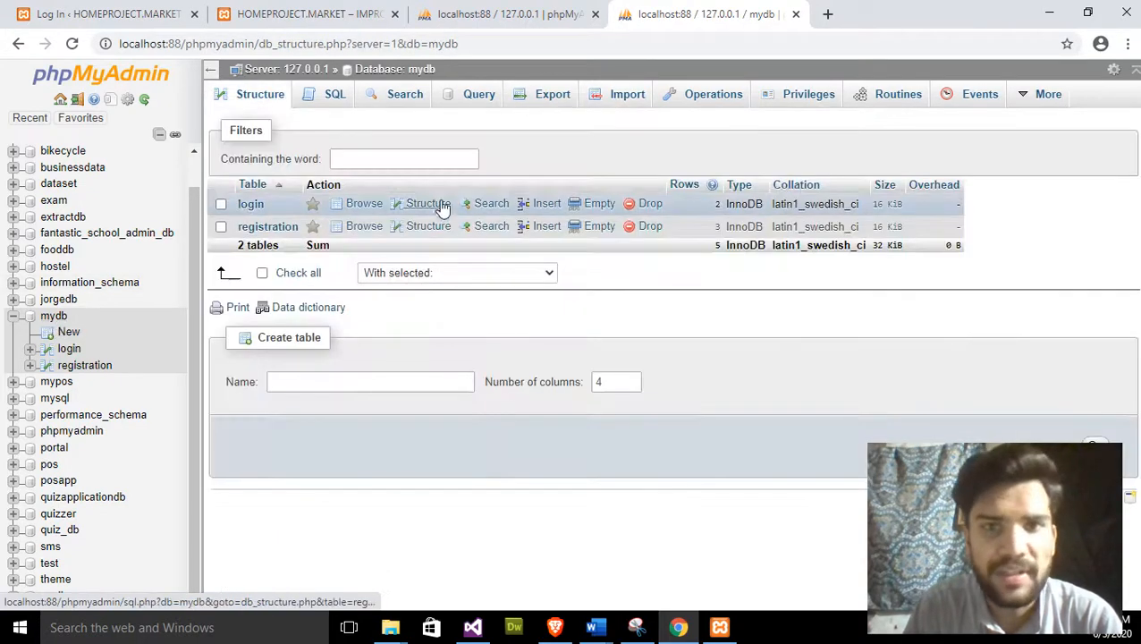
left_click(532, 112)
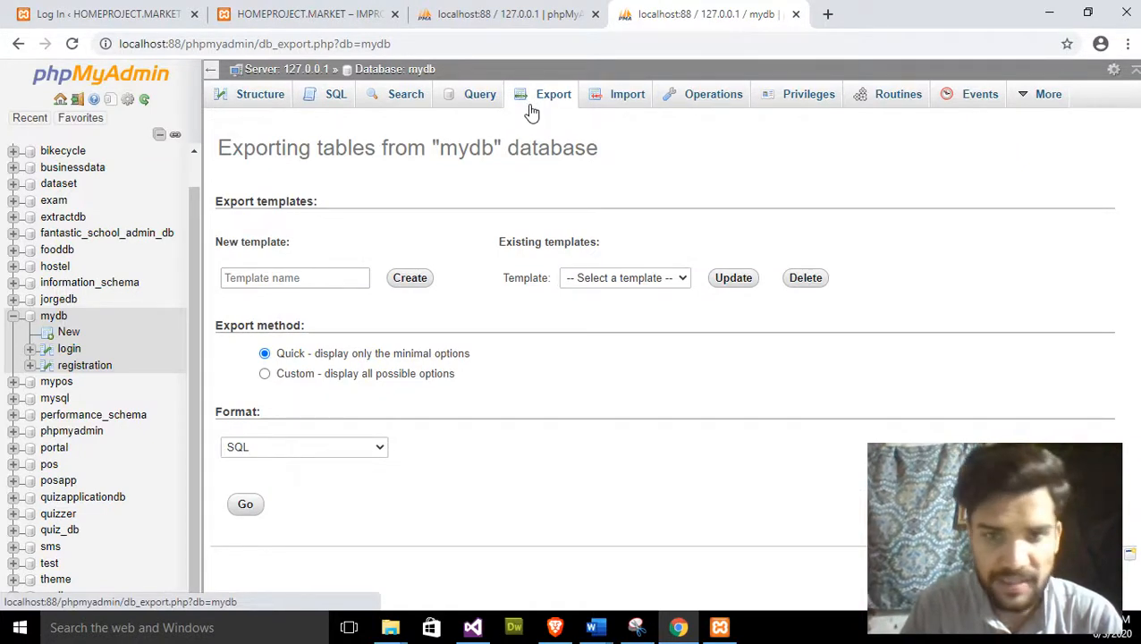
- Export mydb using the Quick method and SQL format, downloading mydb.sql
left_click(623, 281)
left_click(624, 283)
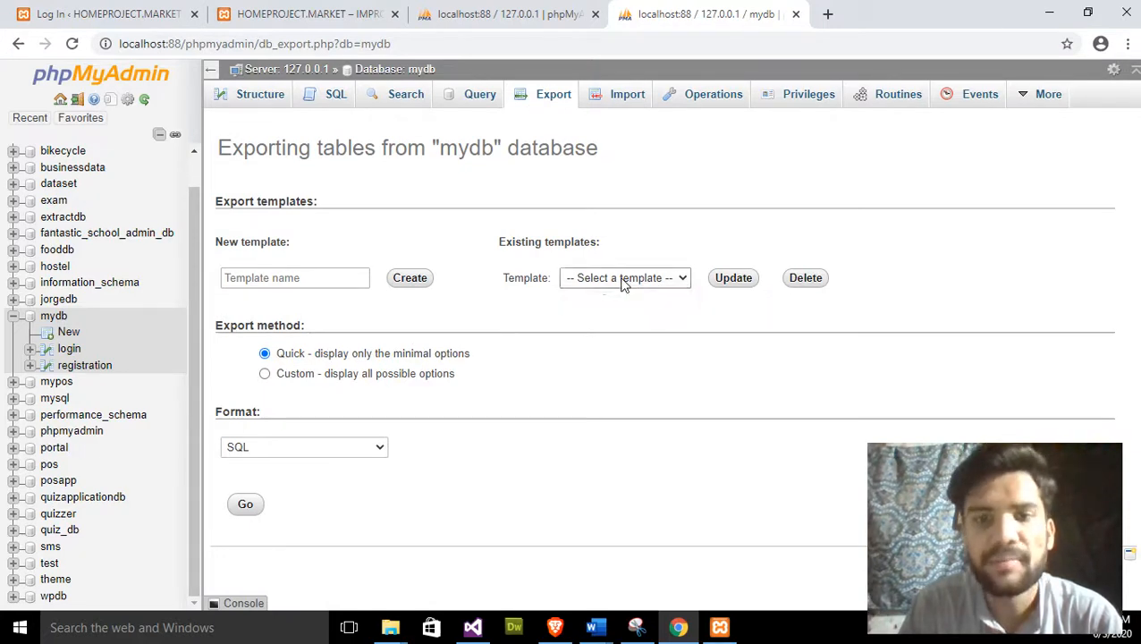
left_click(344, 283)
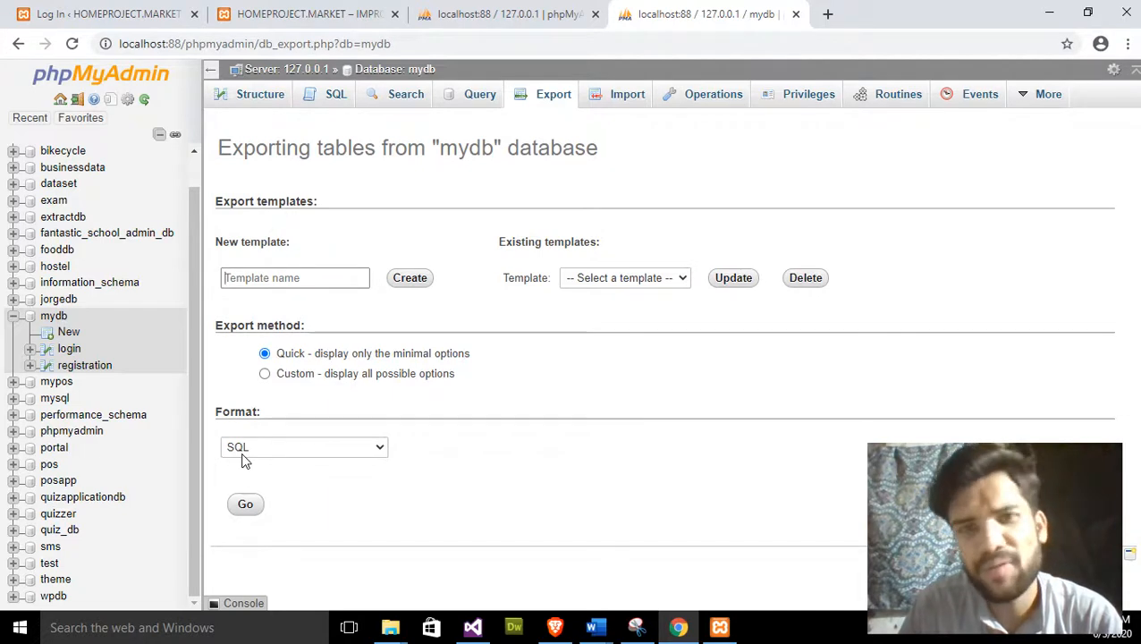
left_click(243, 452)
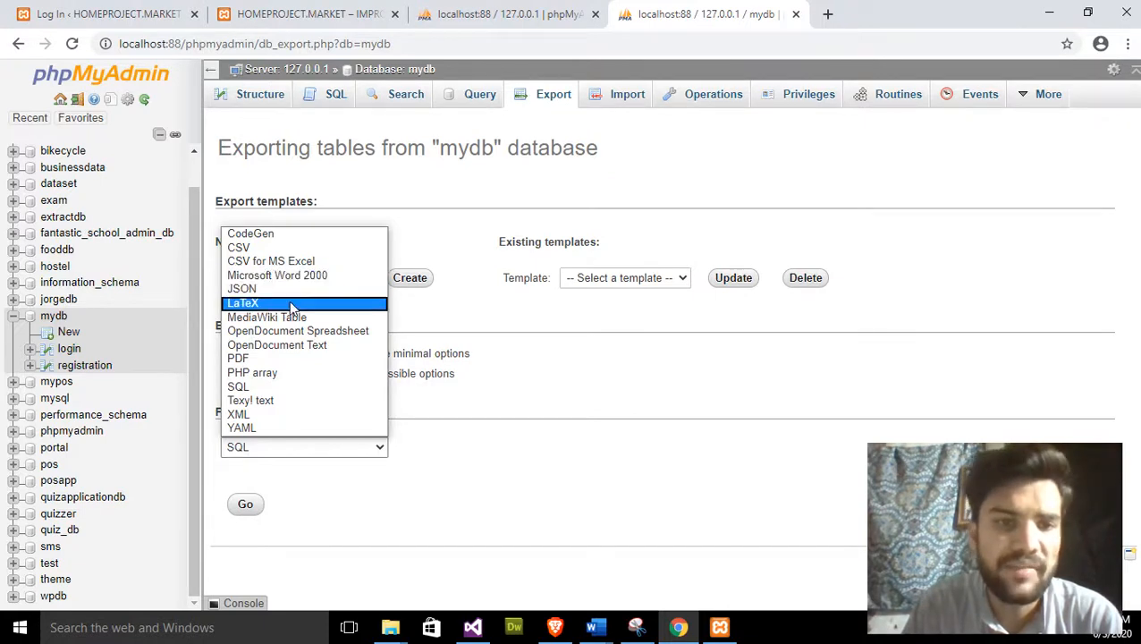
left_click(521, 478)
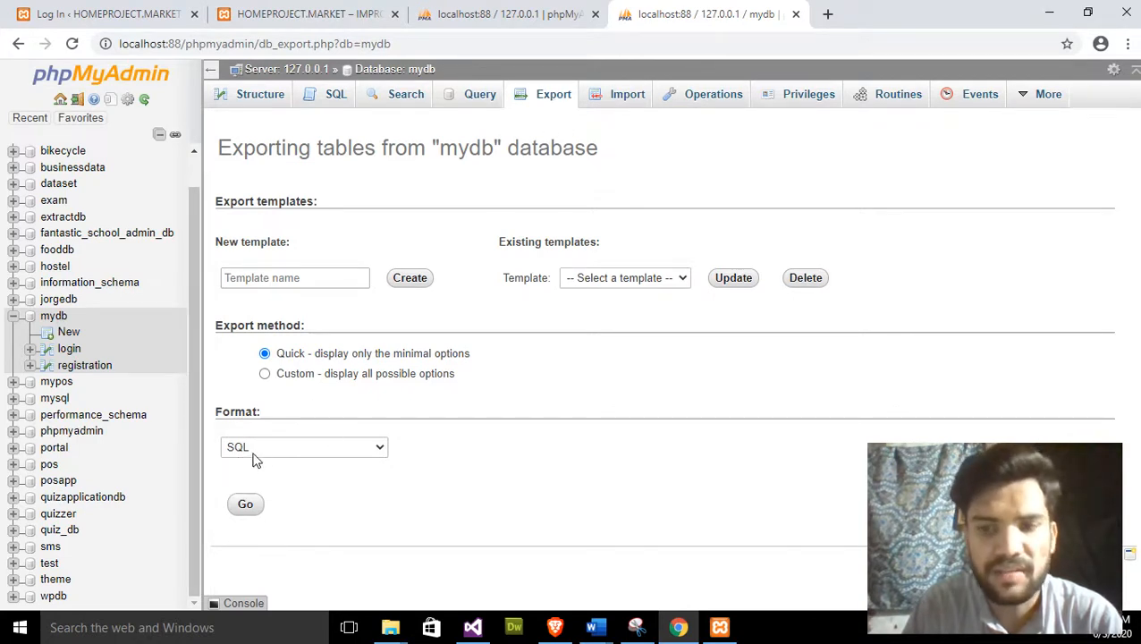
left_click(249, 510)
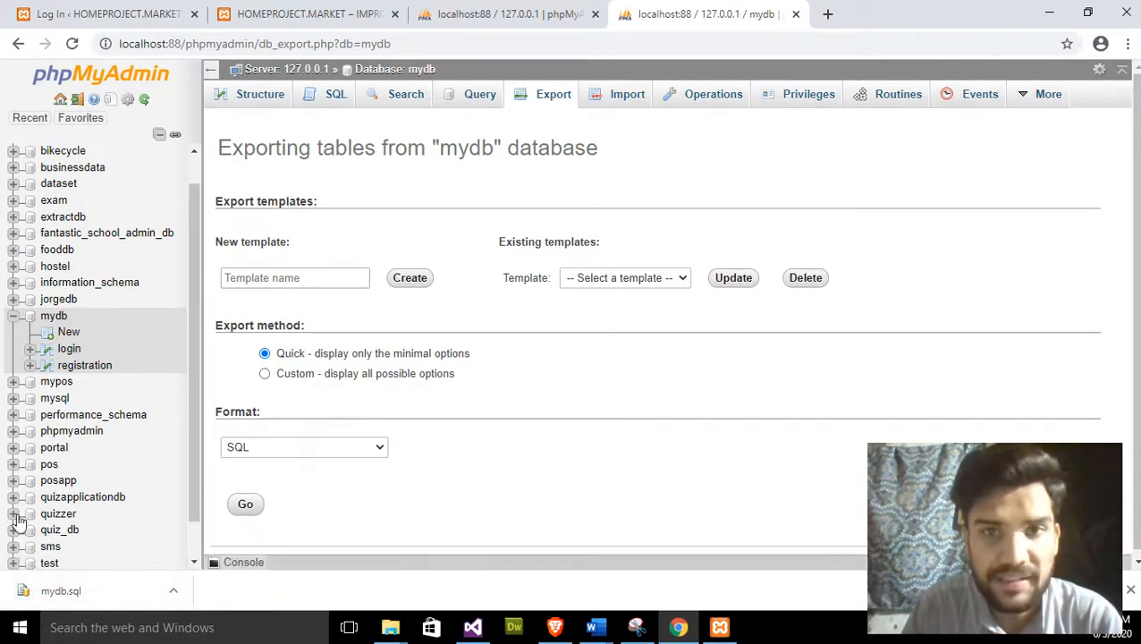
- Show the downloaded mydb.sql in its Downloads folder
left_click(173, 590)
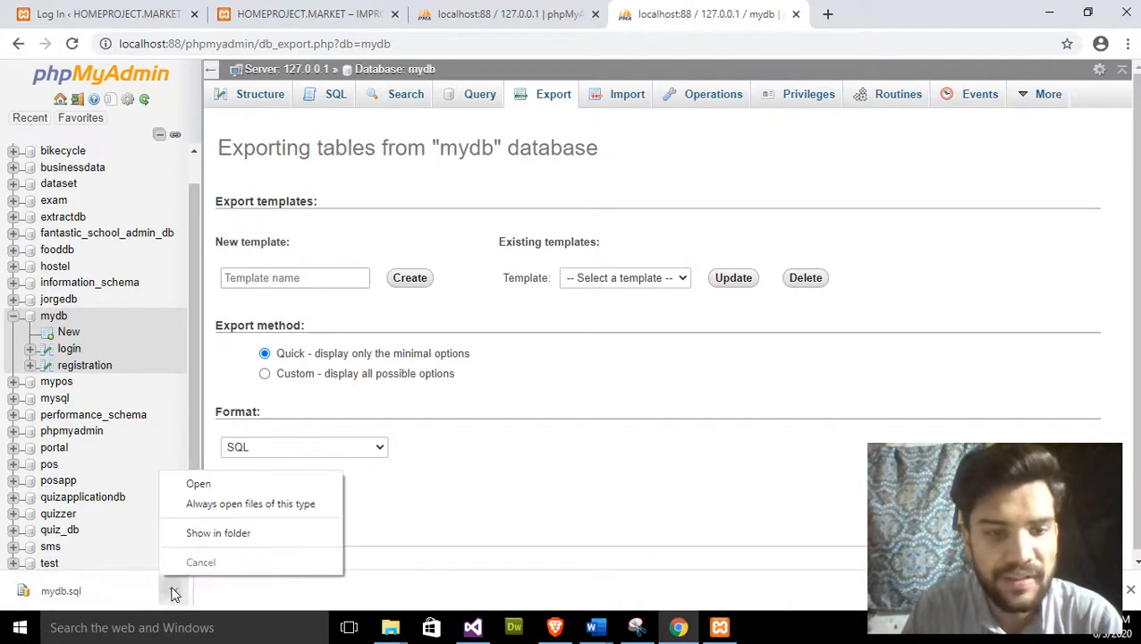
left_click(204, 539)
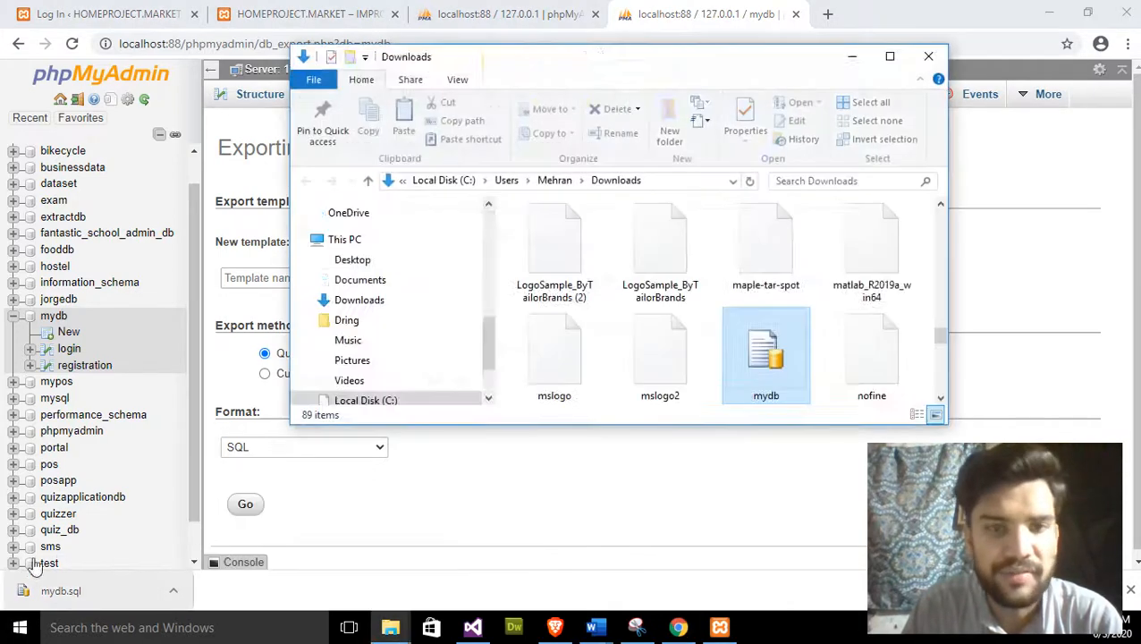
scroll(778, 278, "down", 3)
scroll(725, 295, "up", 2)
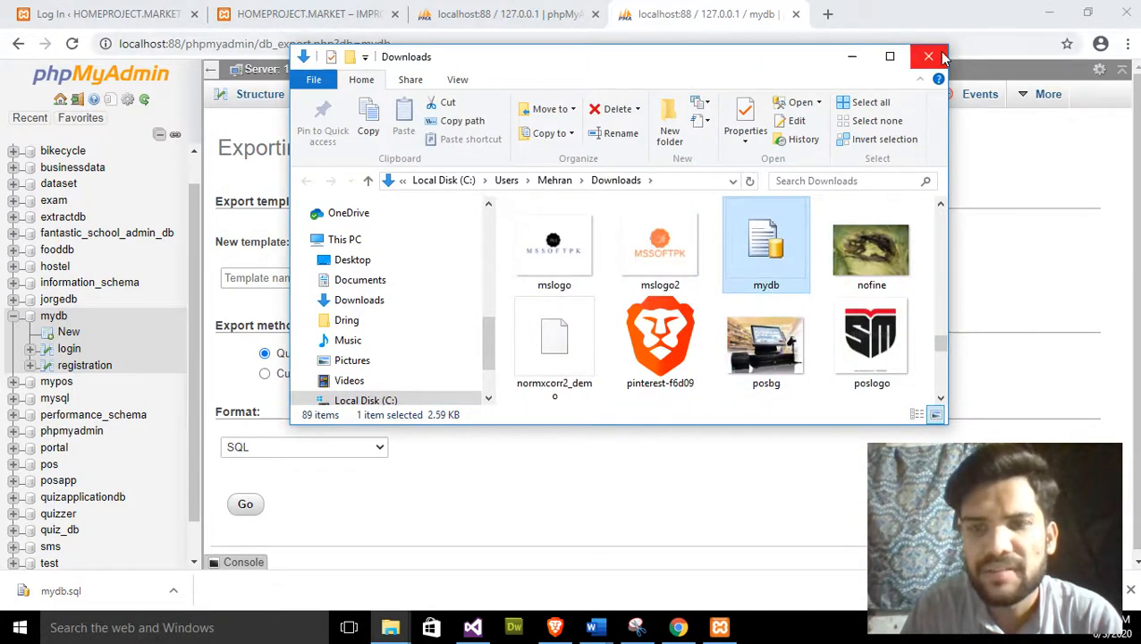
- Delete the mydb file from Downloads and close the Explorer window
right_click(760, 268)
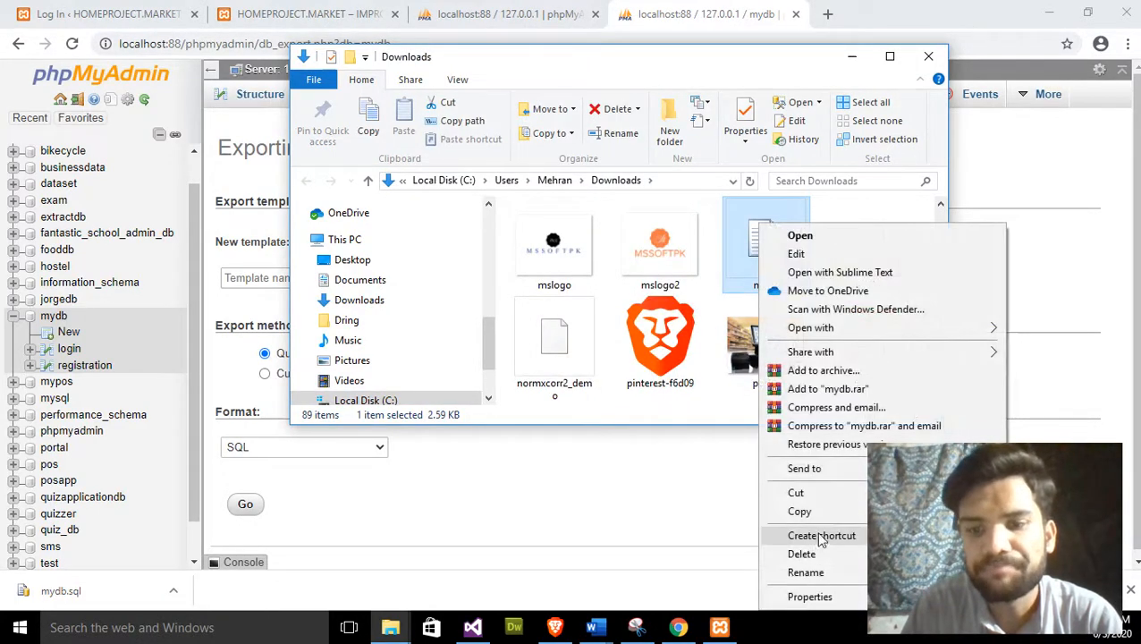
left_click(802, 554)
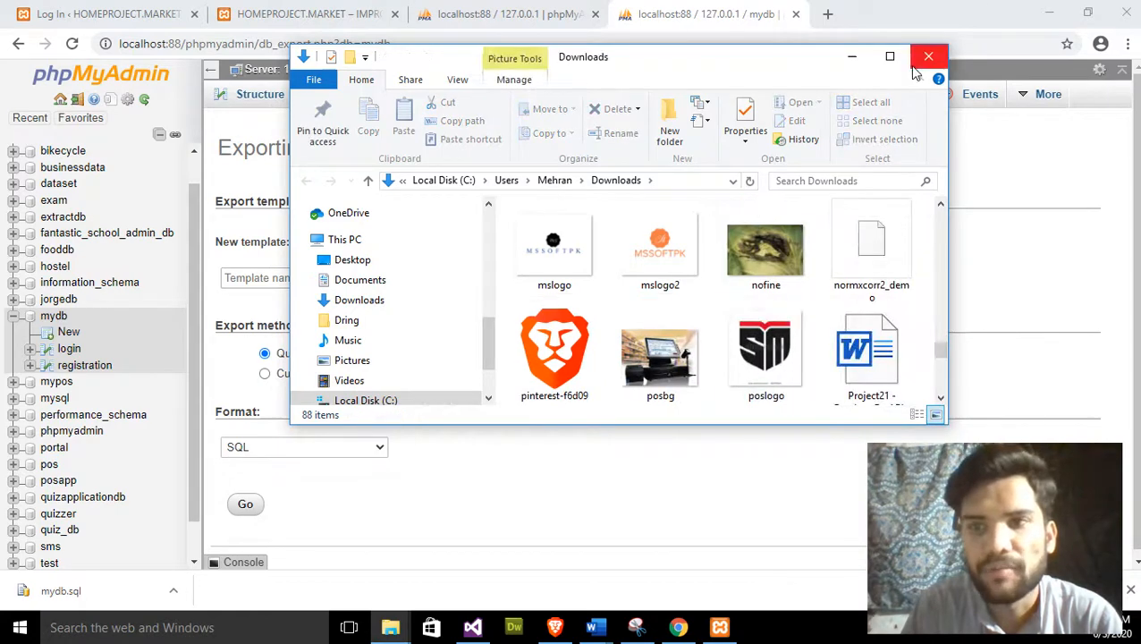
left_click(927, 56)
scroll(513, 342, "down", 1)
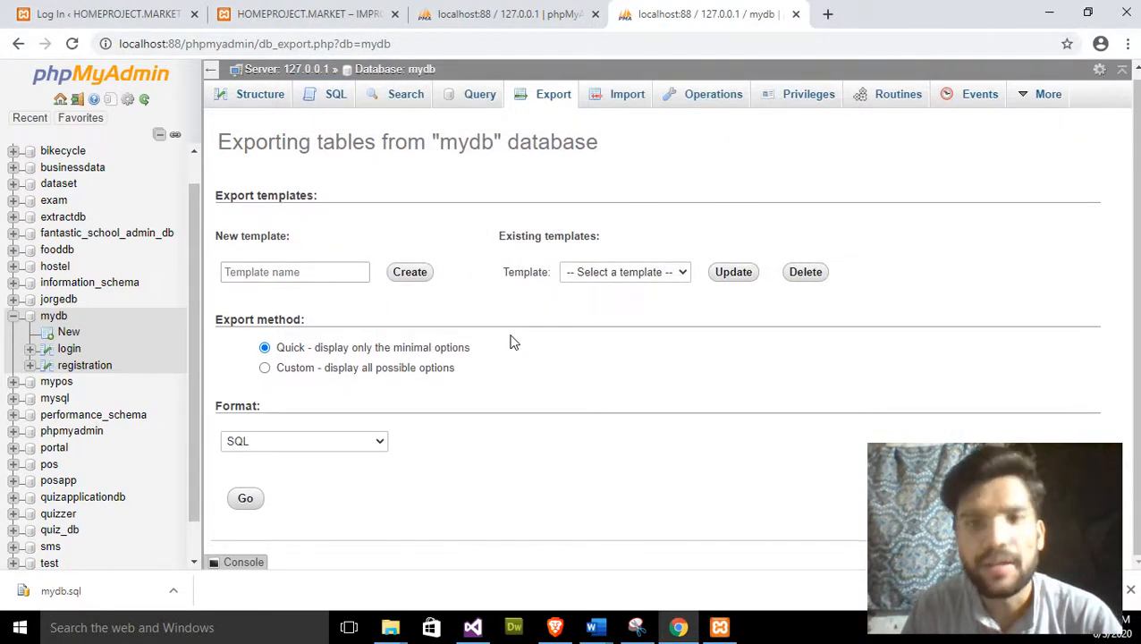